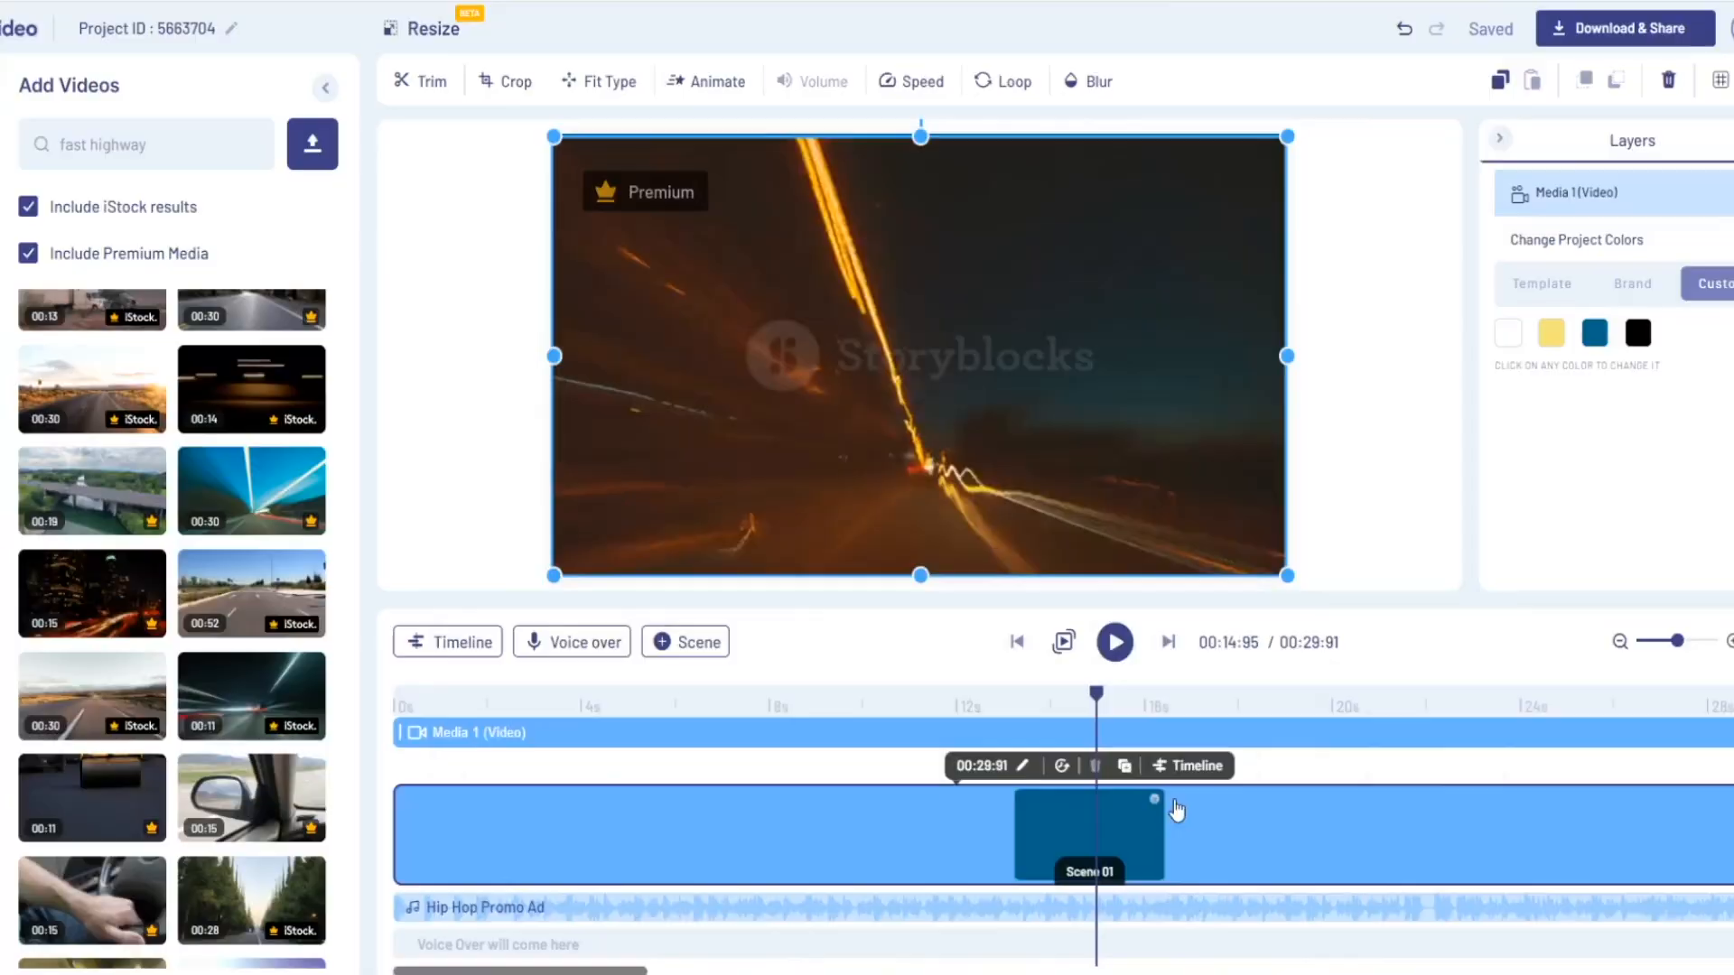
Step: Add a rectangle shape over the highway video, stretch it across the whole canvas and lower its opacity
left_click(988, 701)
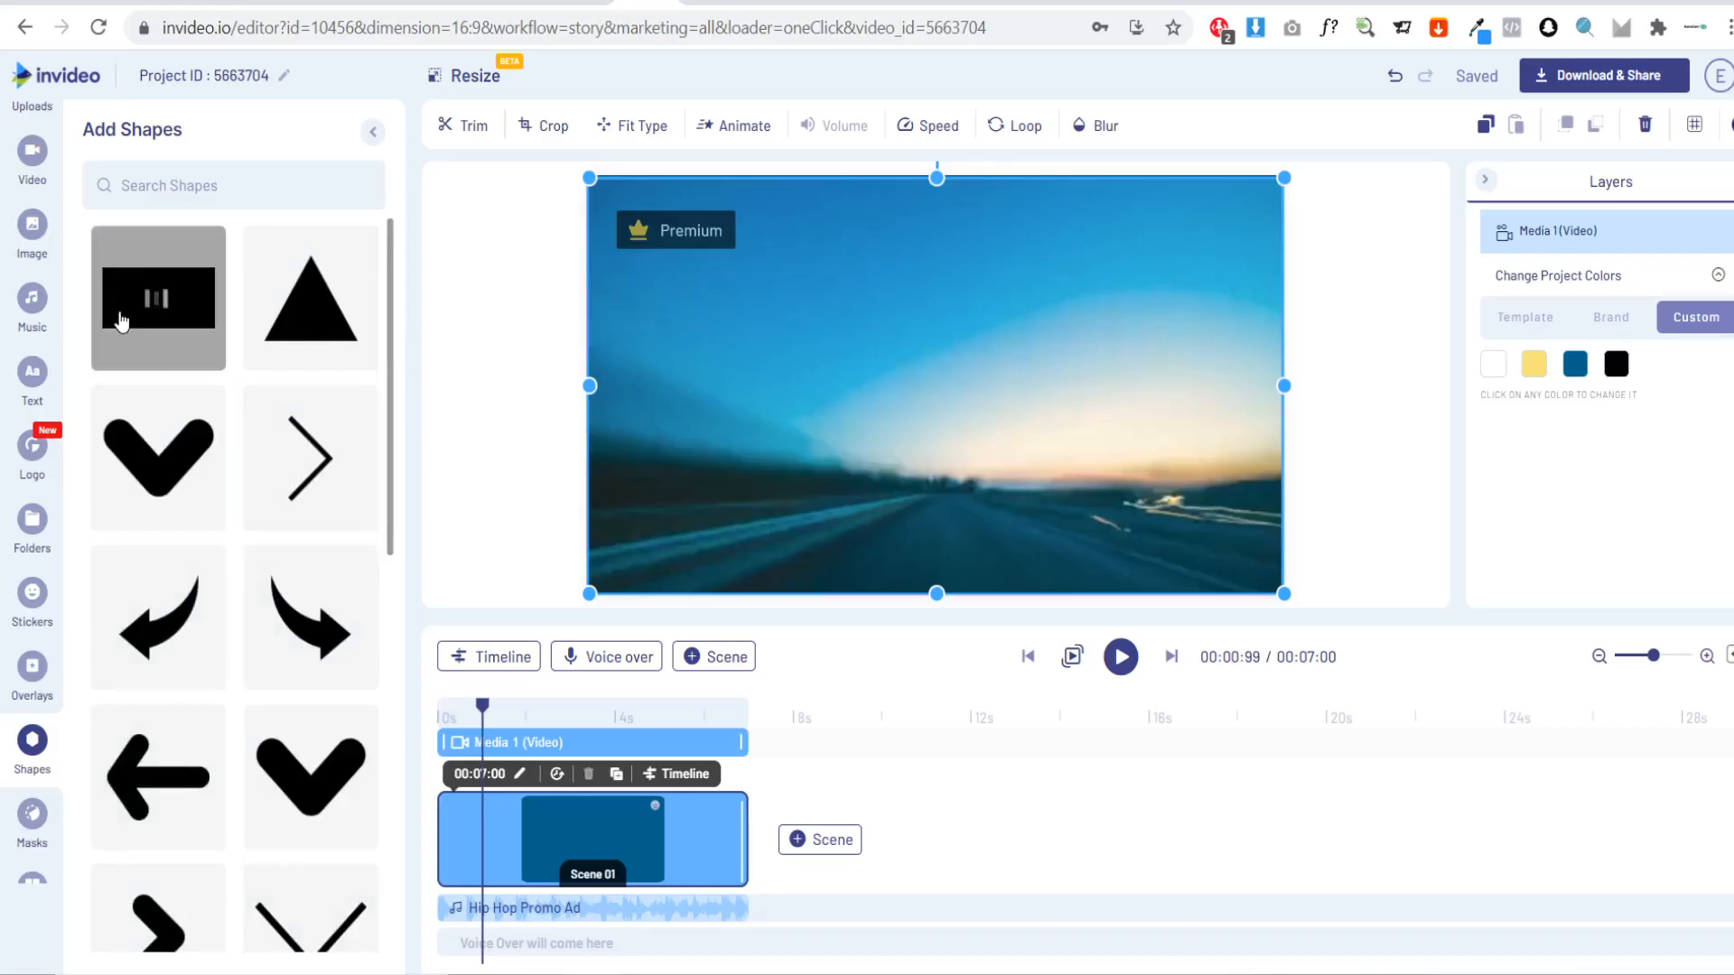
left_click(122, 321)
left_click_drag(906, 352, 677, 573)
left_click_drag(729, 383, 1222, 384)
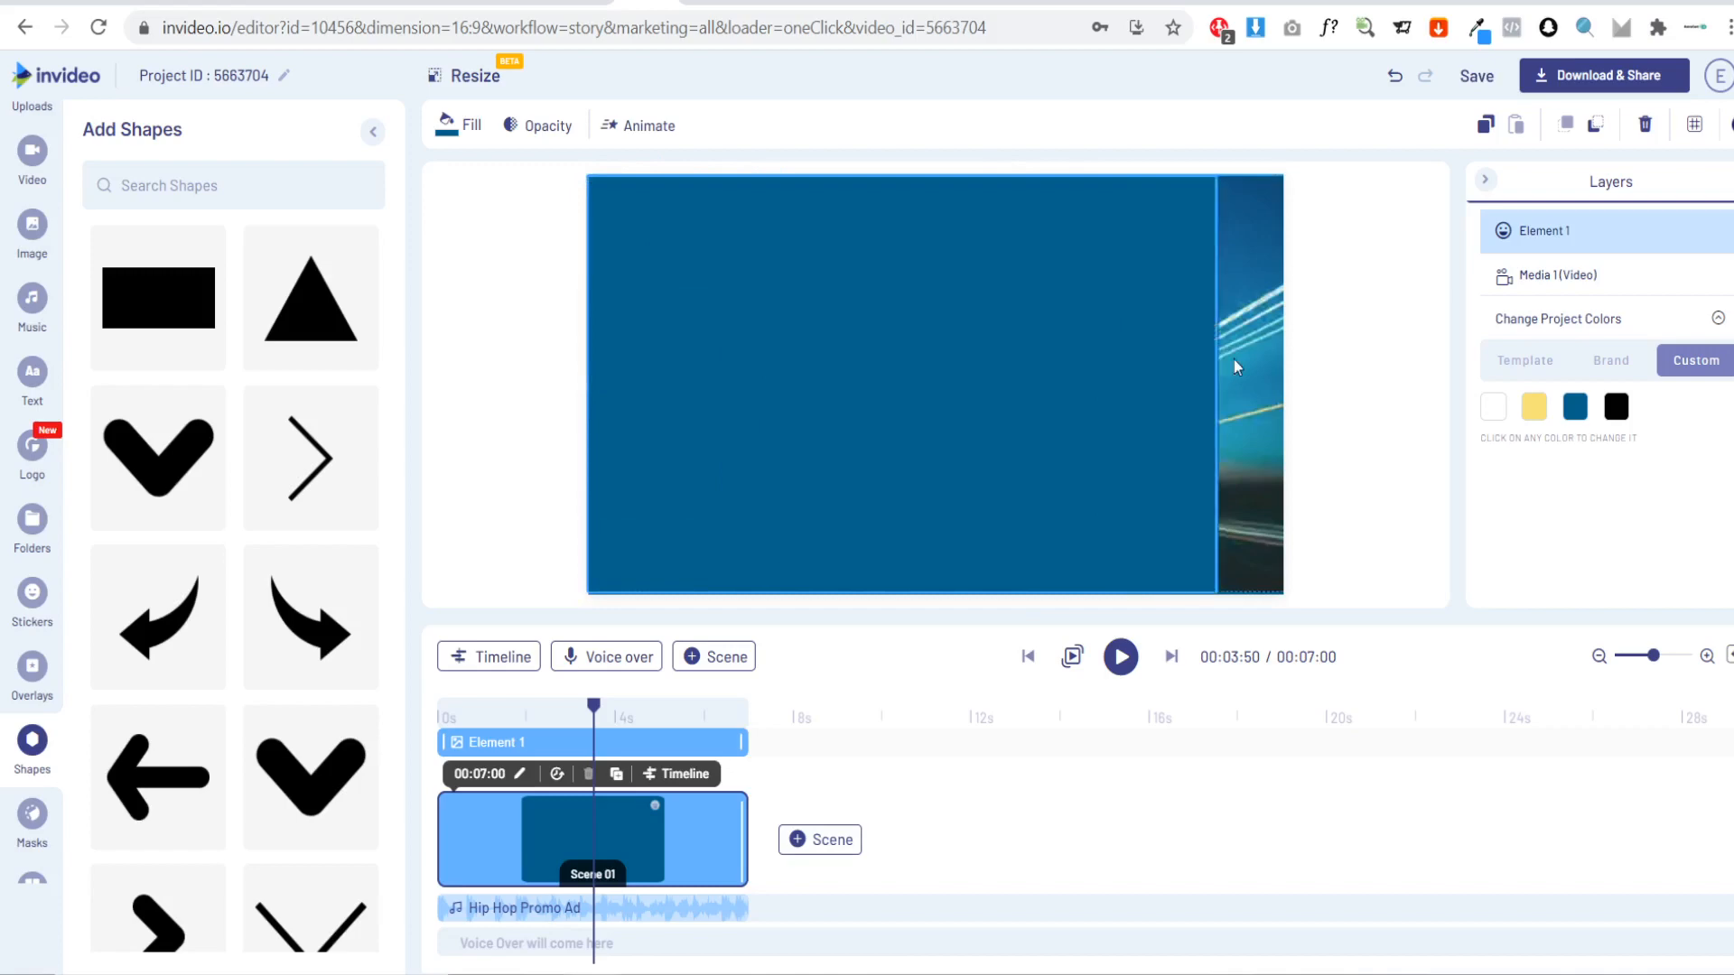
left_click(528, 131)
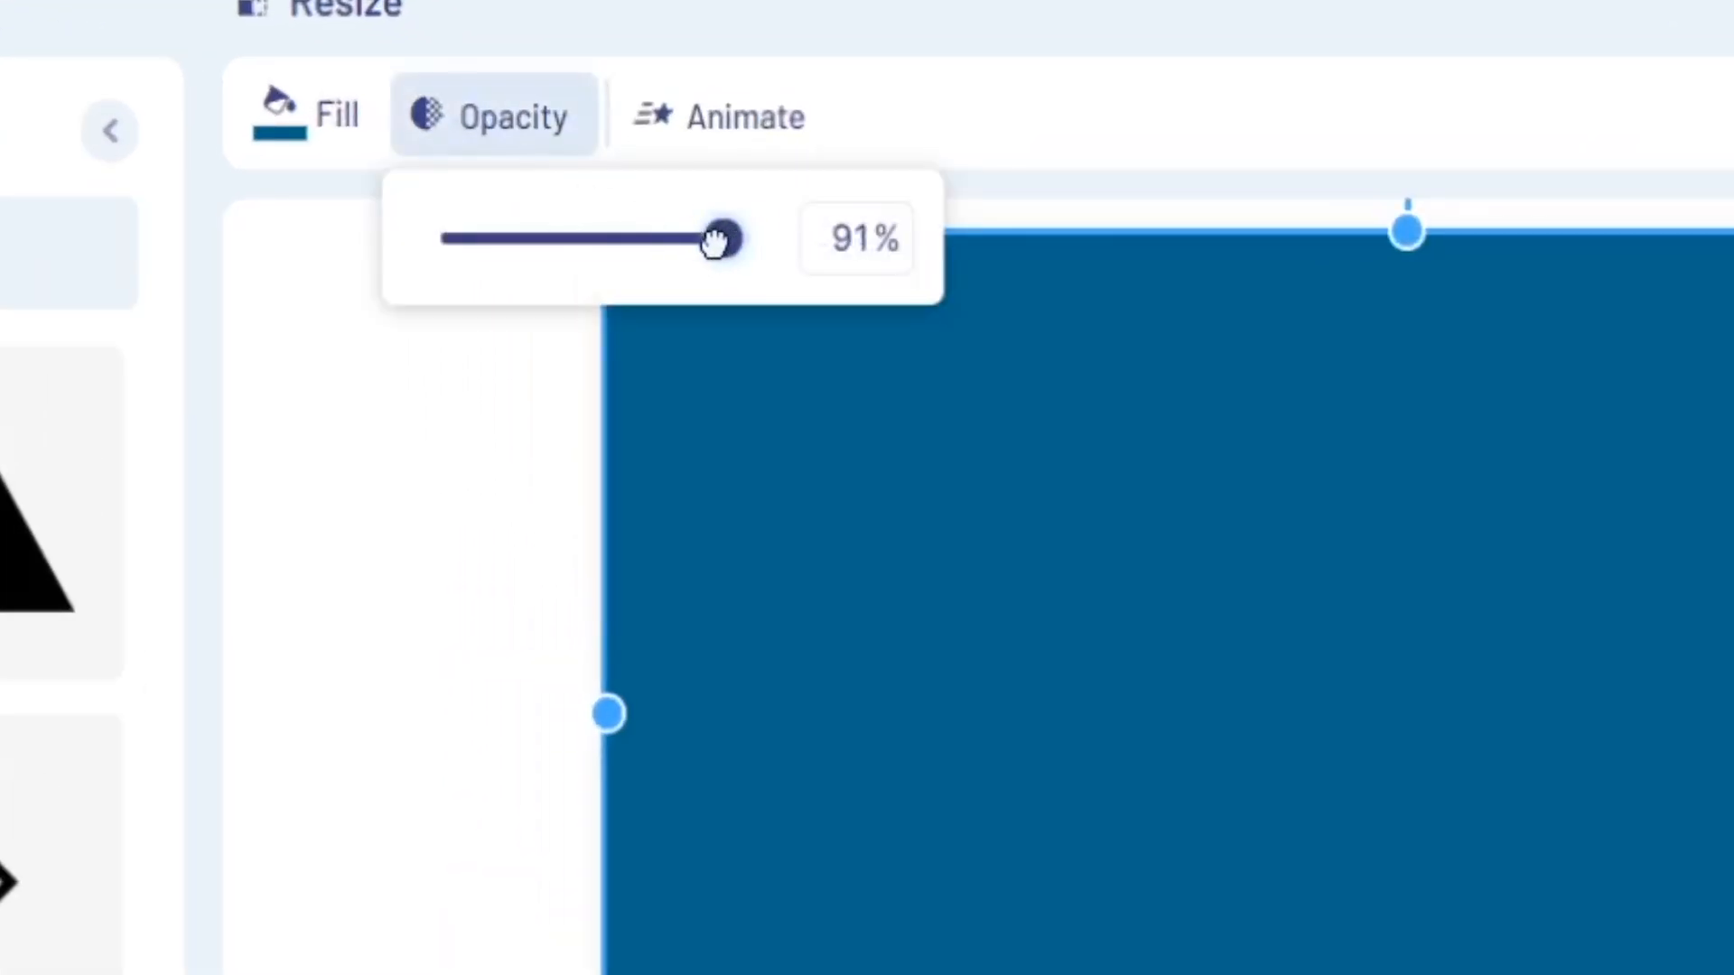
left_click_drag(660, 240, 658, 239)
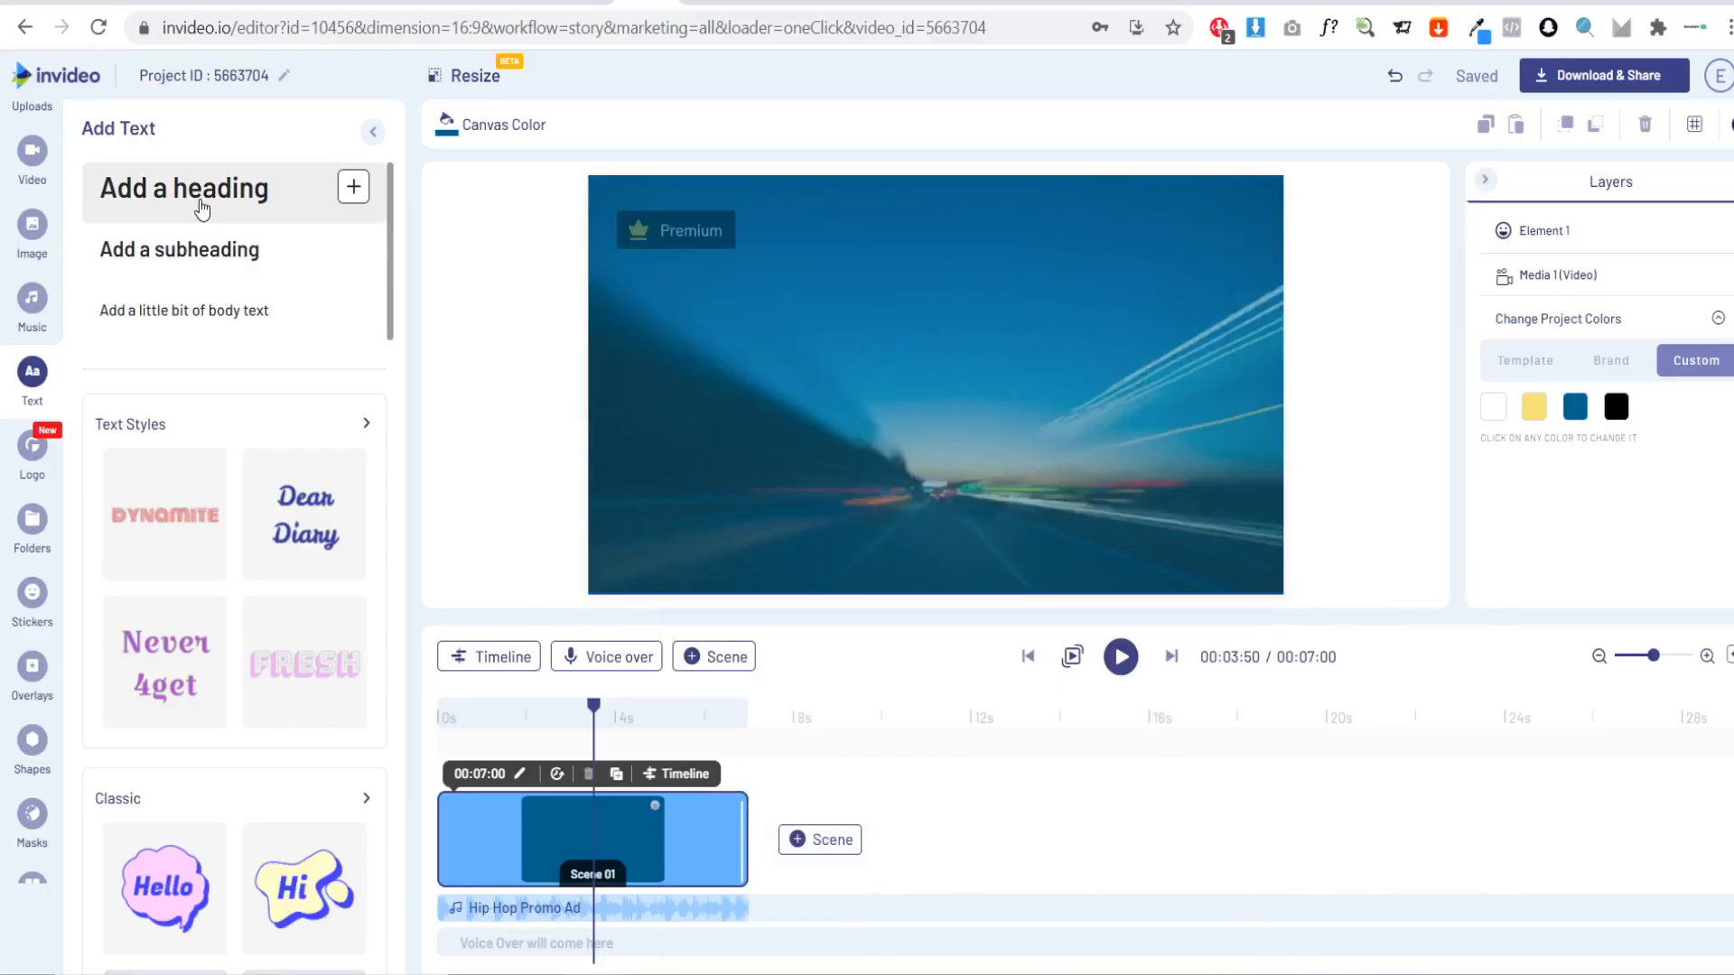
Step: Add a heading reading NIKEE at the centre of the canvas and switch its primary font to a wider bold one
left_click(201, 205)
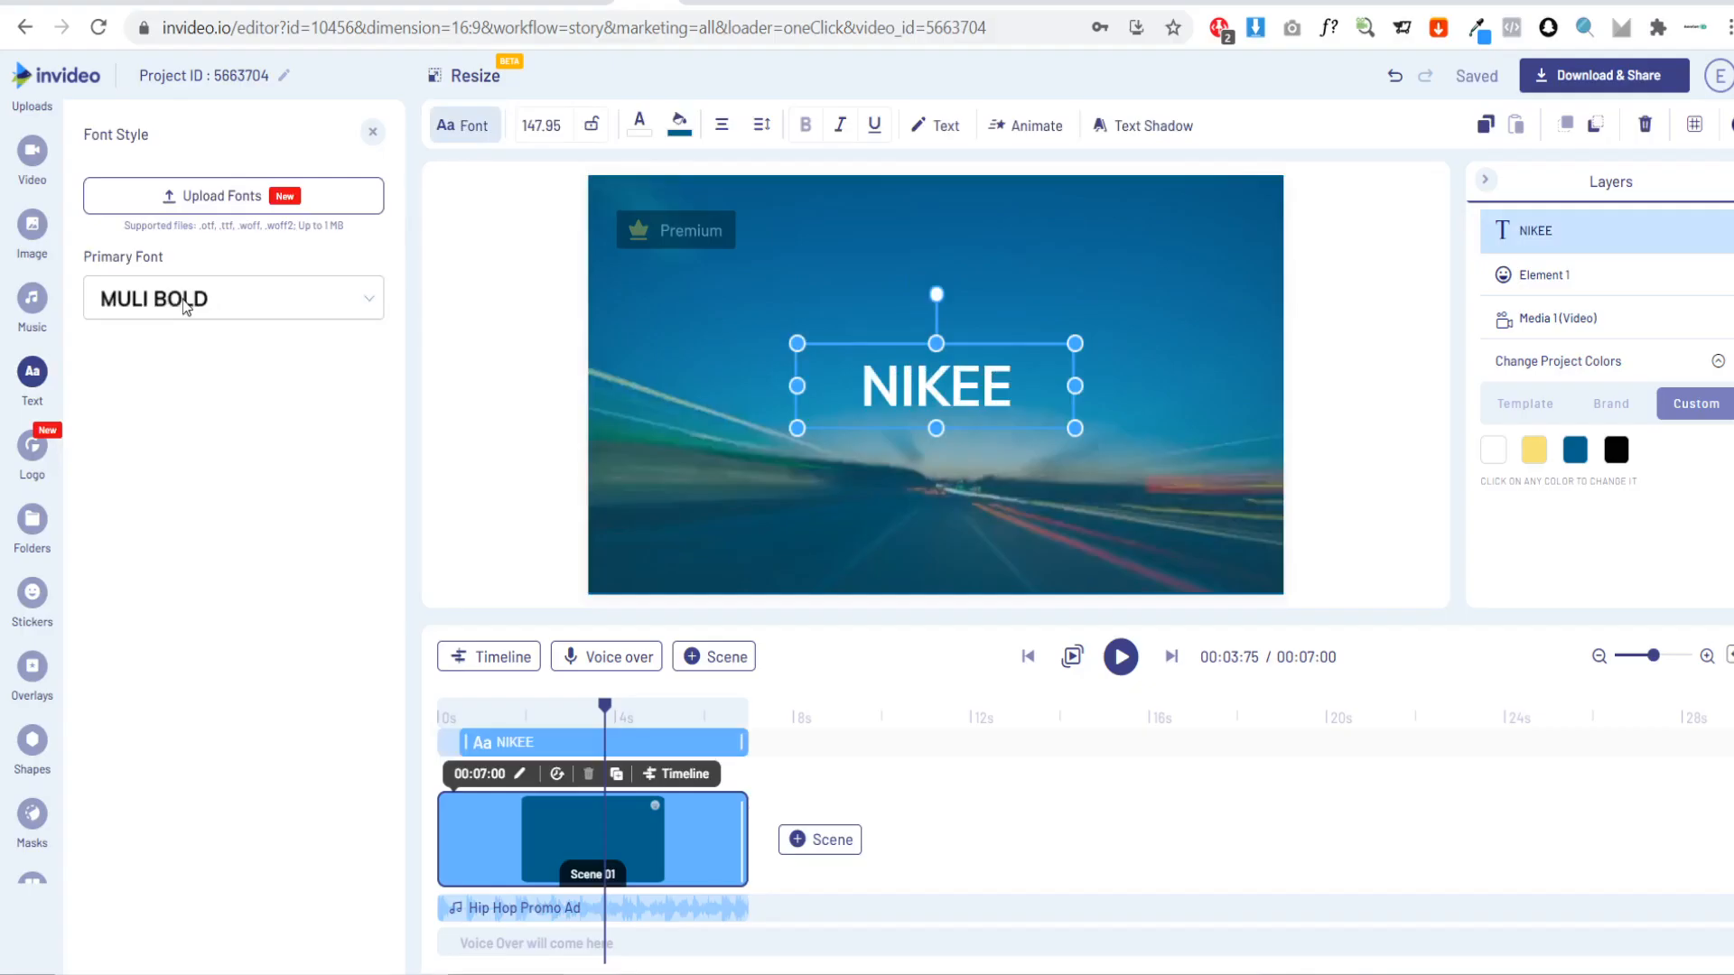
left_click(182, 311)
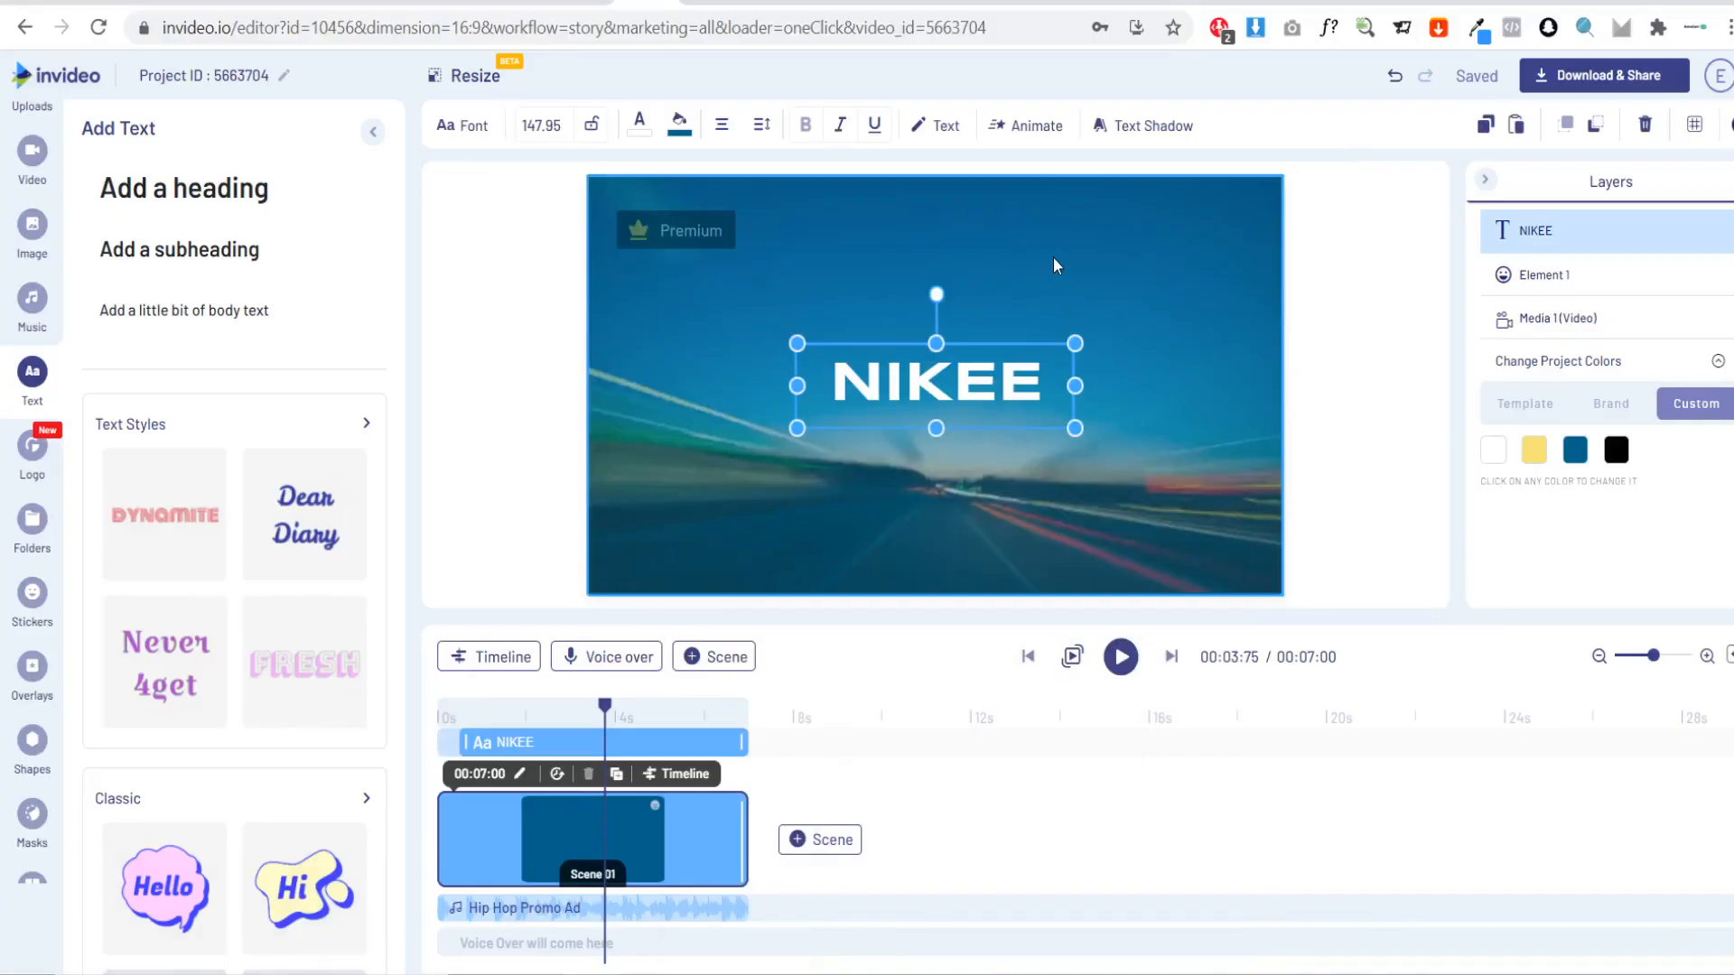
Step: Copy the NIKEE heading and paste five duplicates of it, arranged in a vertical column
key("ctrl+c")
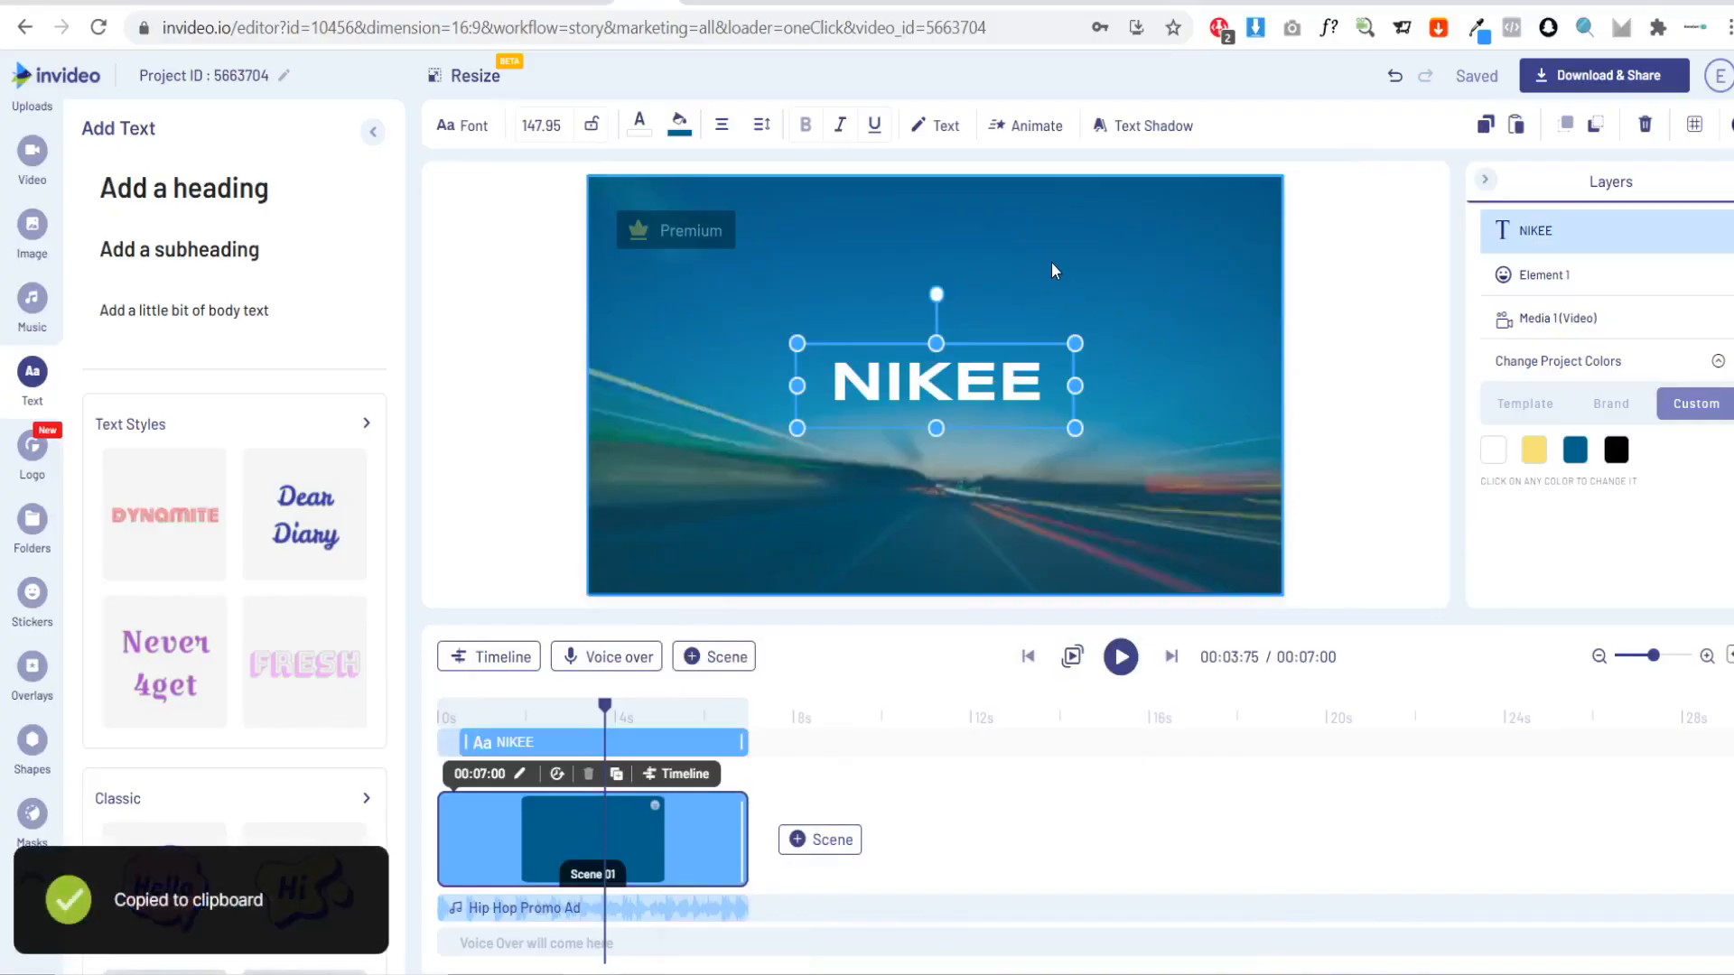
key("ctrl+v")
key("ctrl+v")
key("ctrl+v")
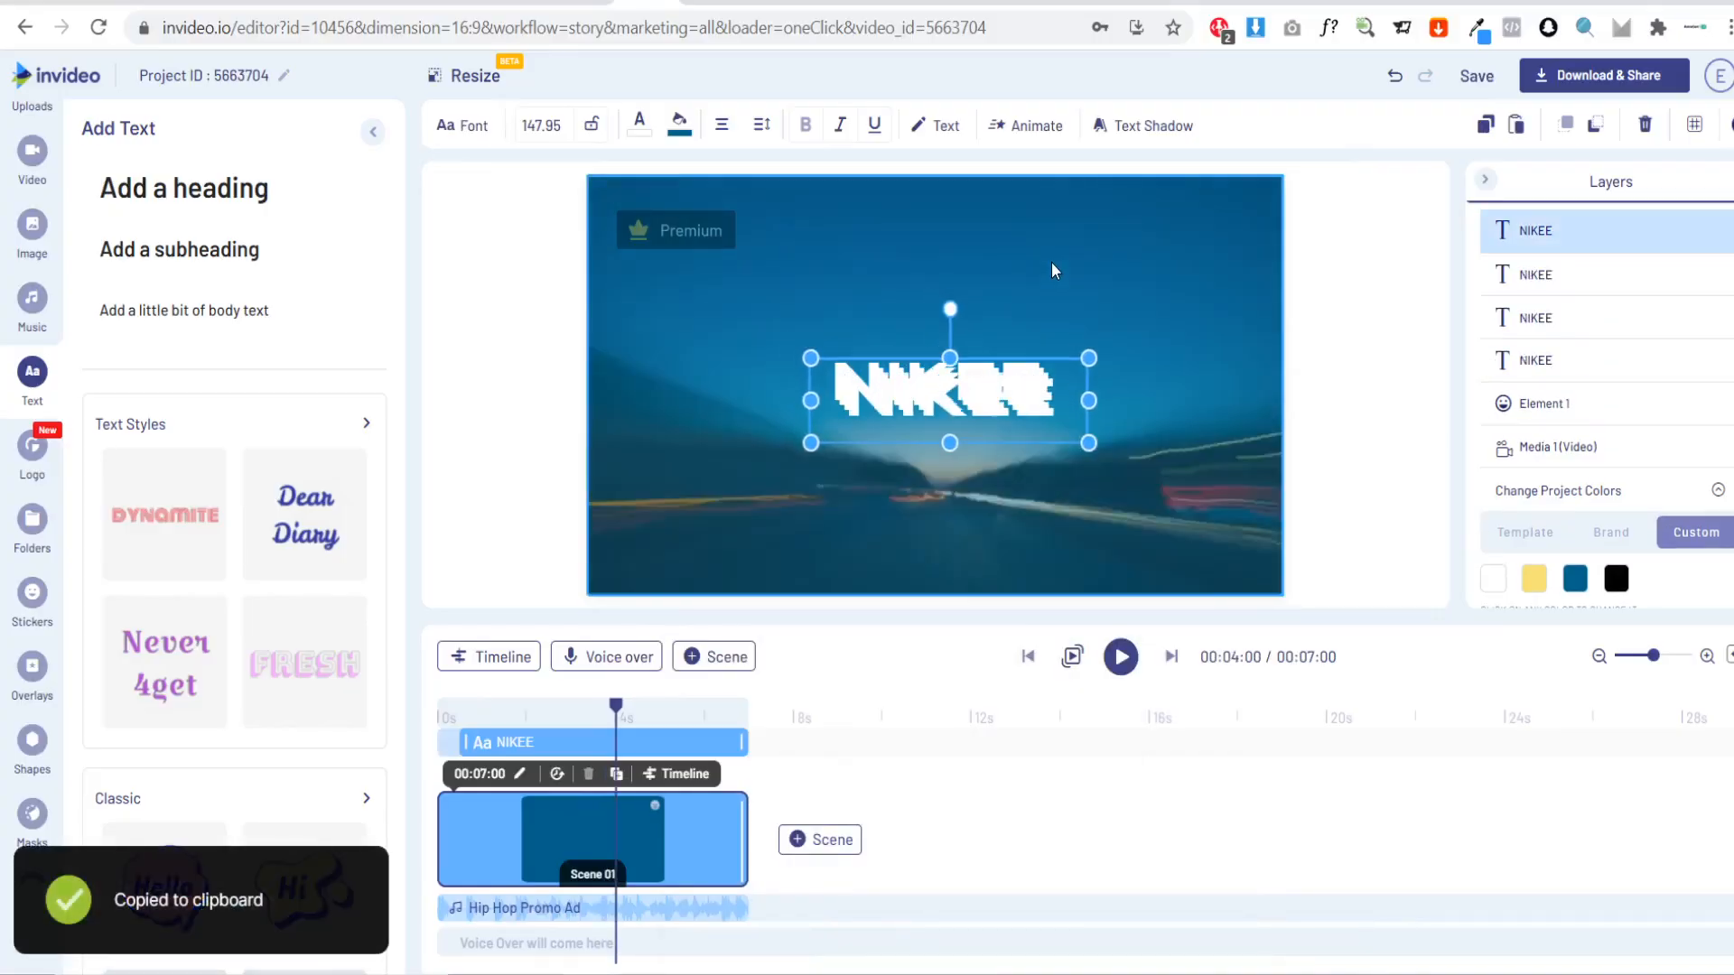
key("ctrl+v")
key("ctrl+v")
left_click(1053, 343)
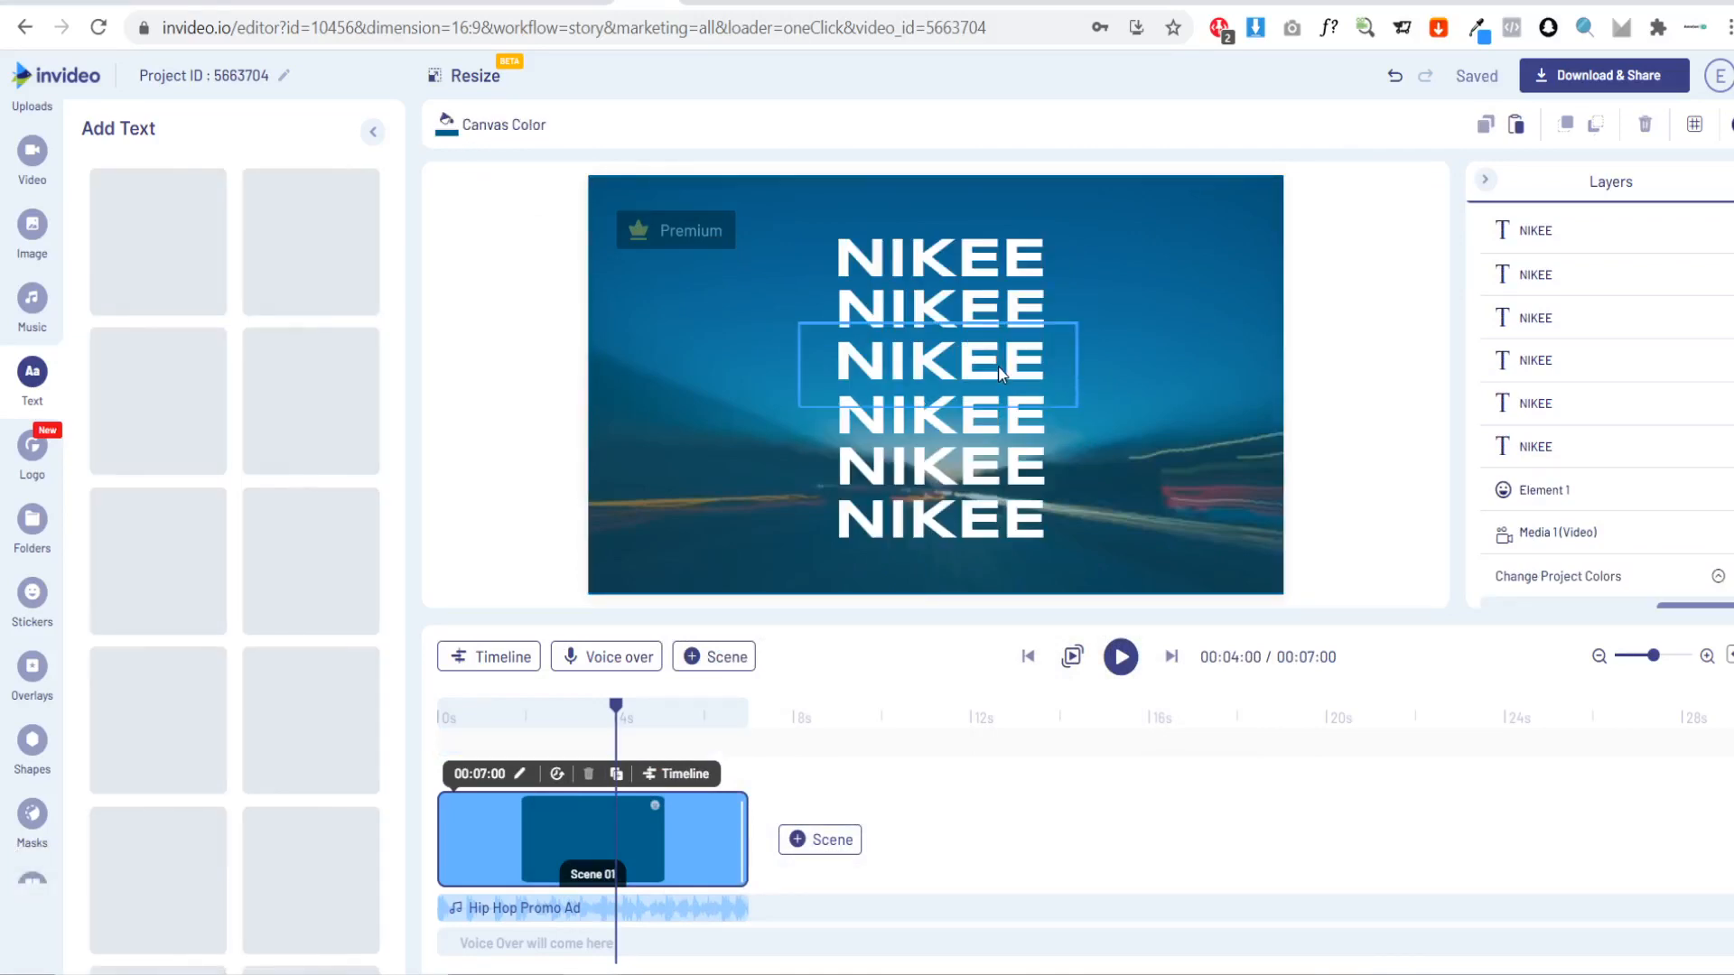
Step: Colour the third NIKEE text from the top of the stack yellow
left_click(1000, 375)
left_click(674, 123)
left_click(120, 581)
left_click(578, 479)
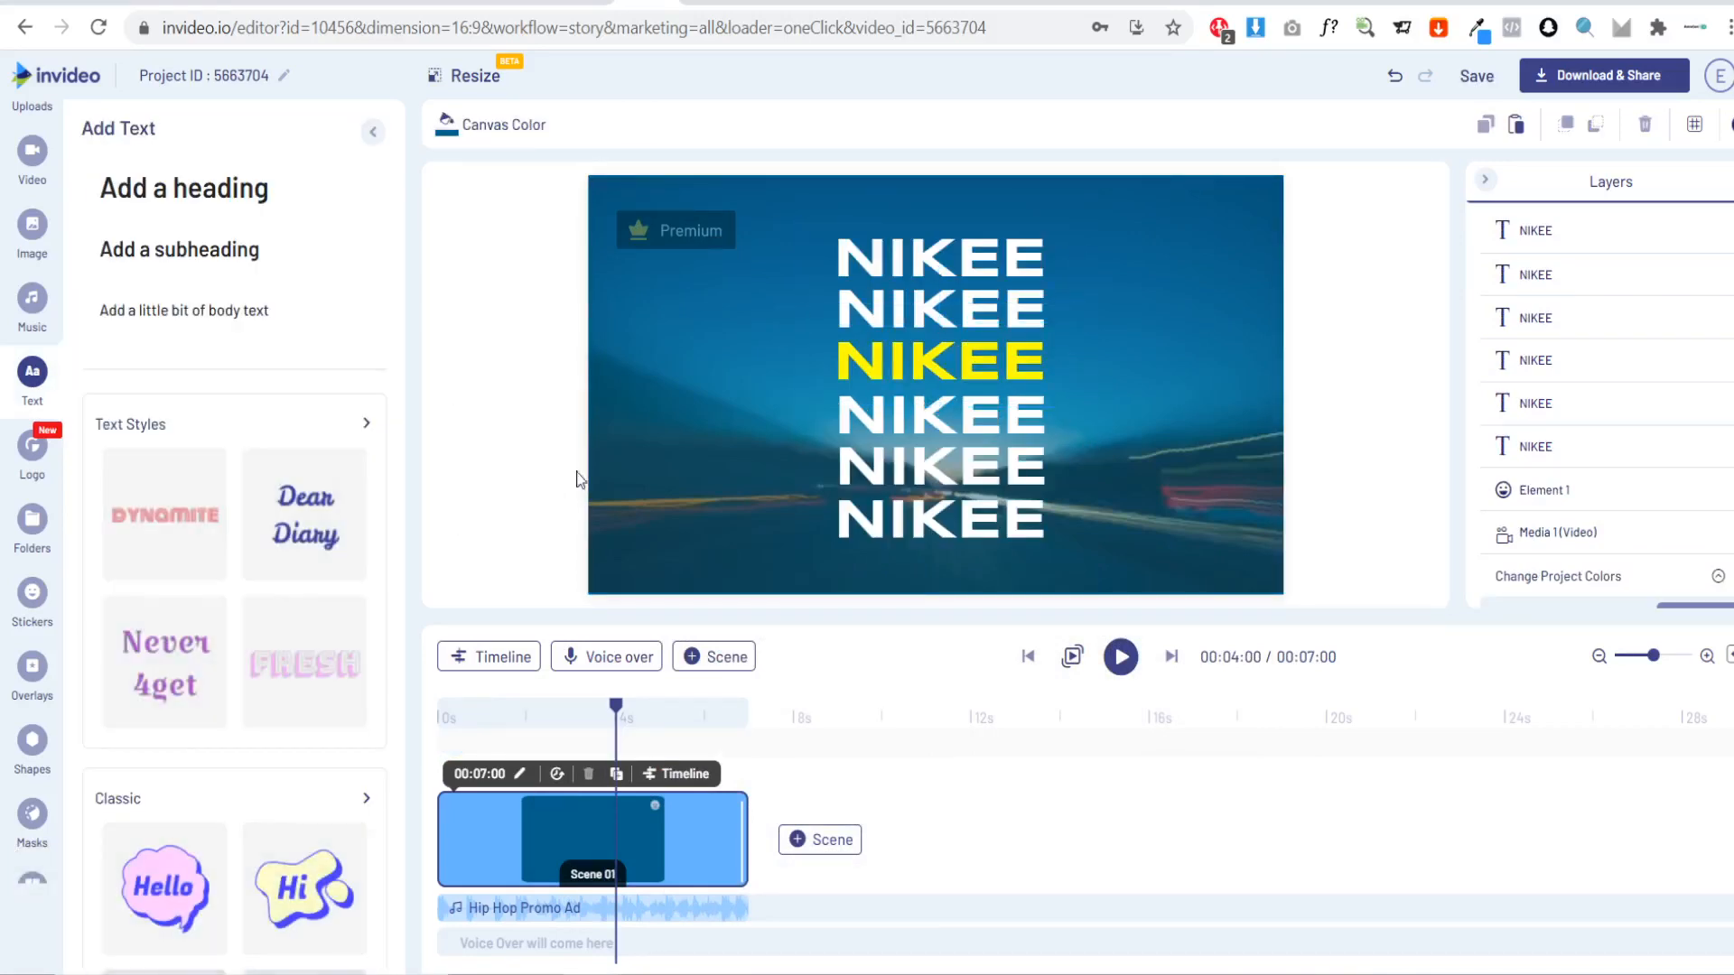
Step: Position a NIKEE copy as the second row of the text stack, in line with the top one
left_click(972, 366)
left_click_drag(973, 366, 972, 320)
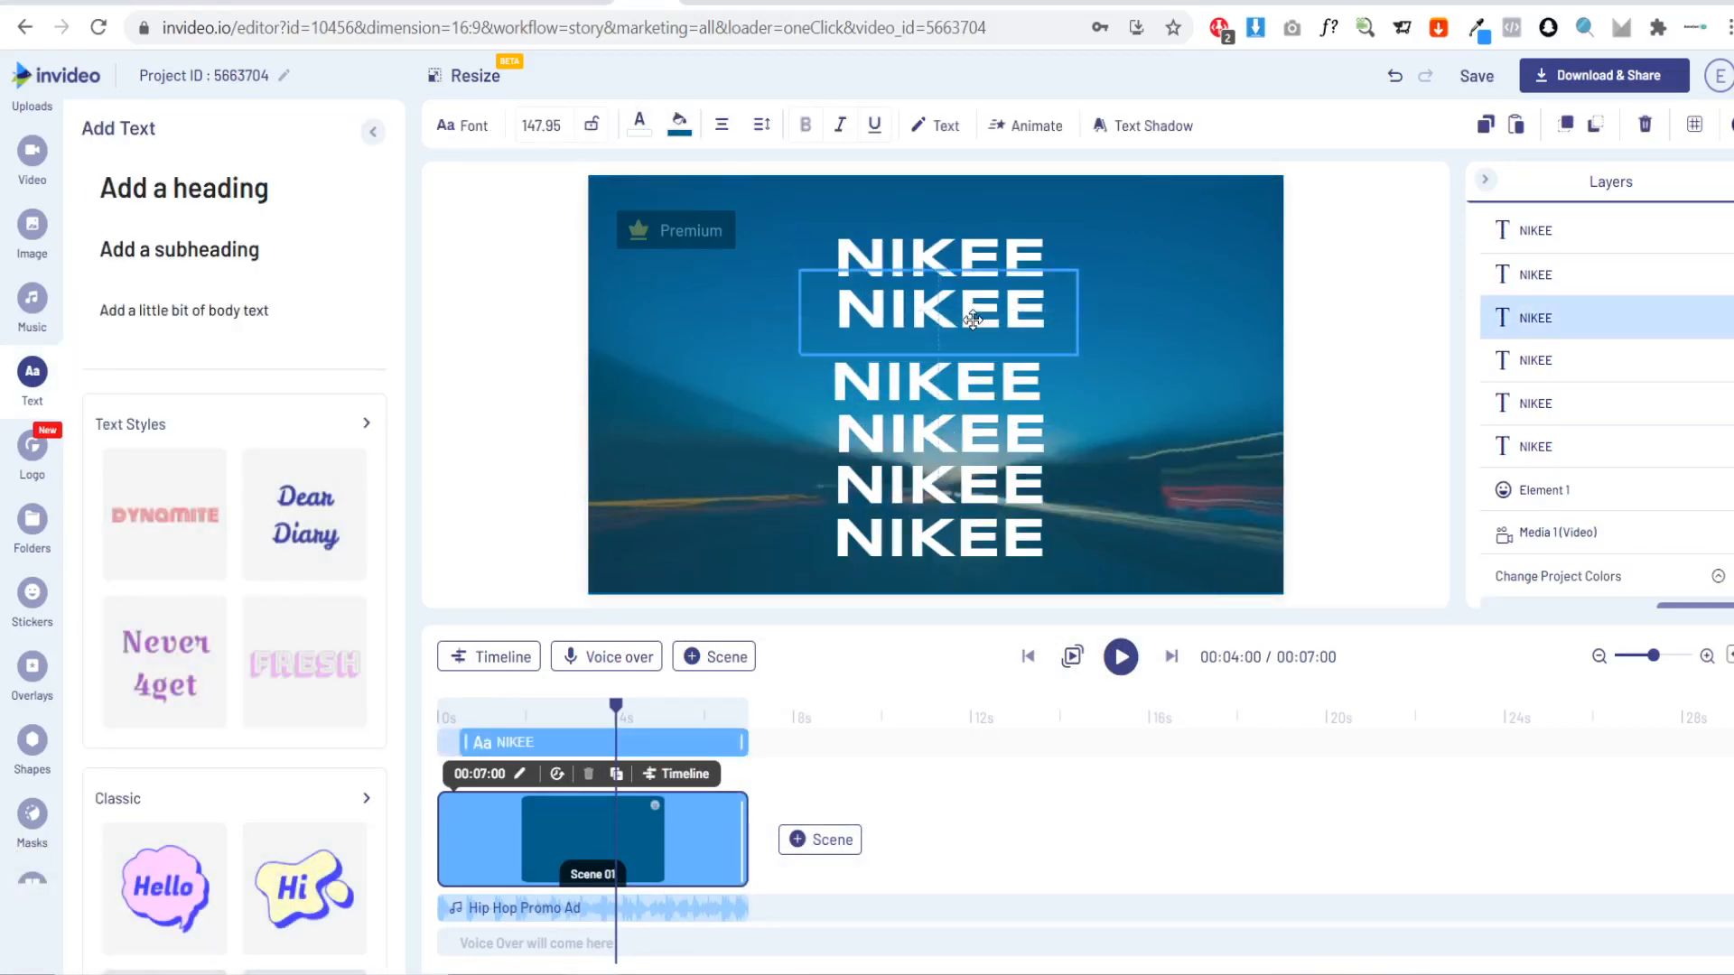
left_click(991, 396)
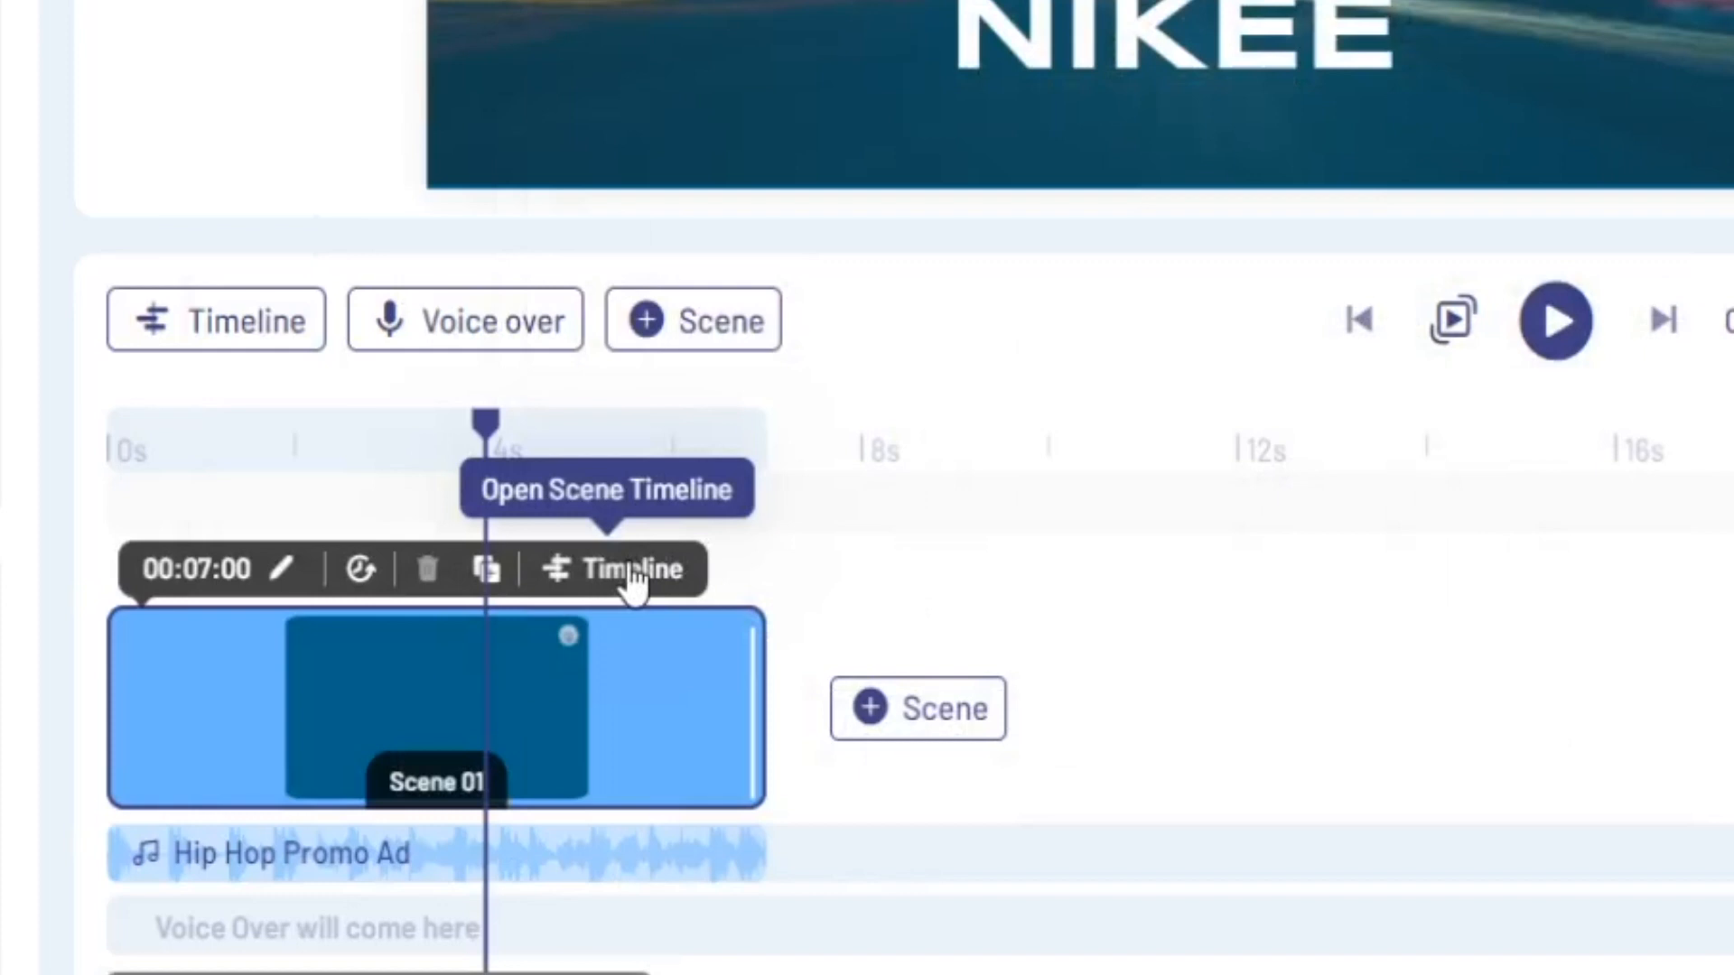
Step: Open the timeline of Scene 01 and place the playhead at about 0.65 s to edit the text layers' timing
left_click(632, 578)
left_click(1342, 643)
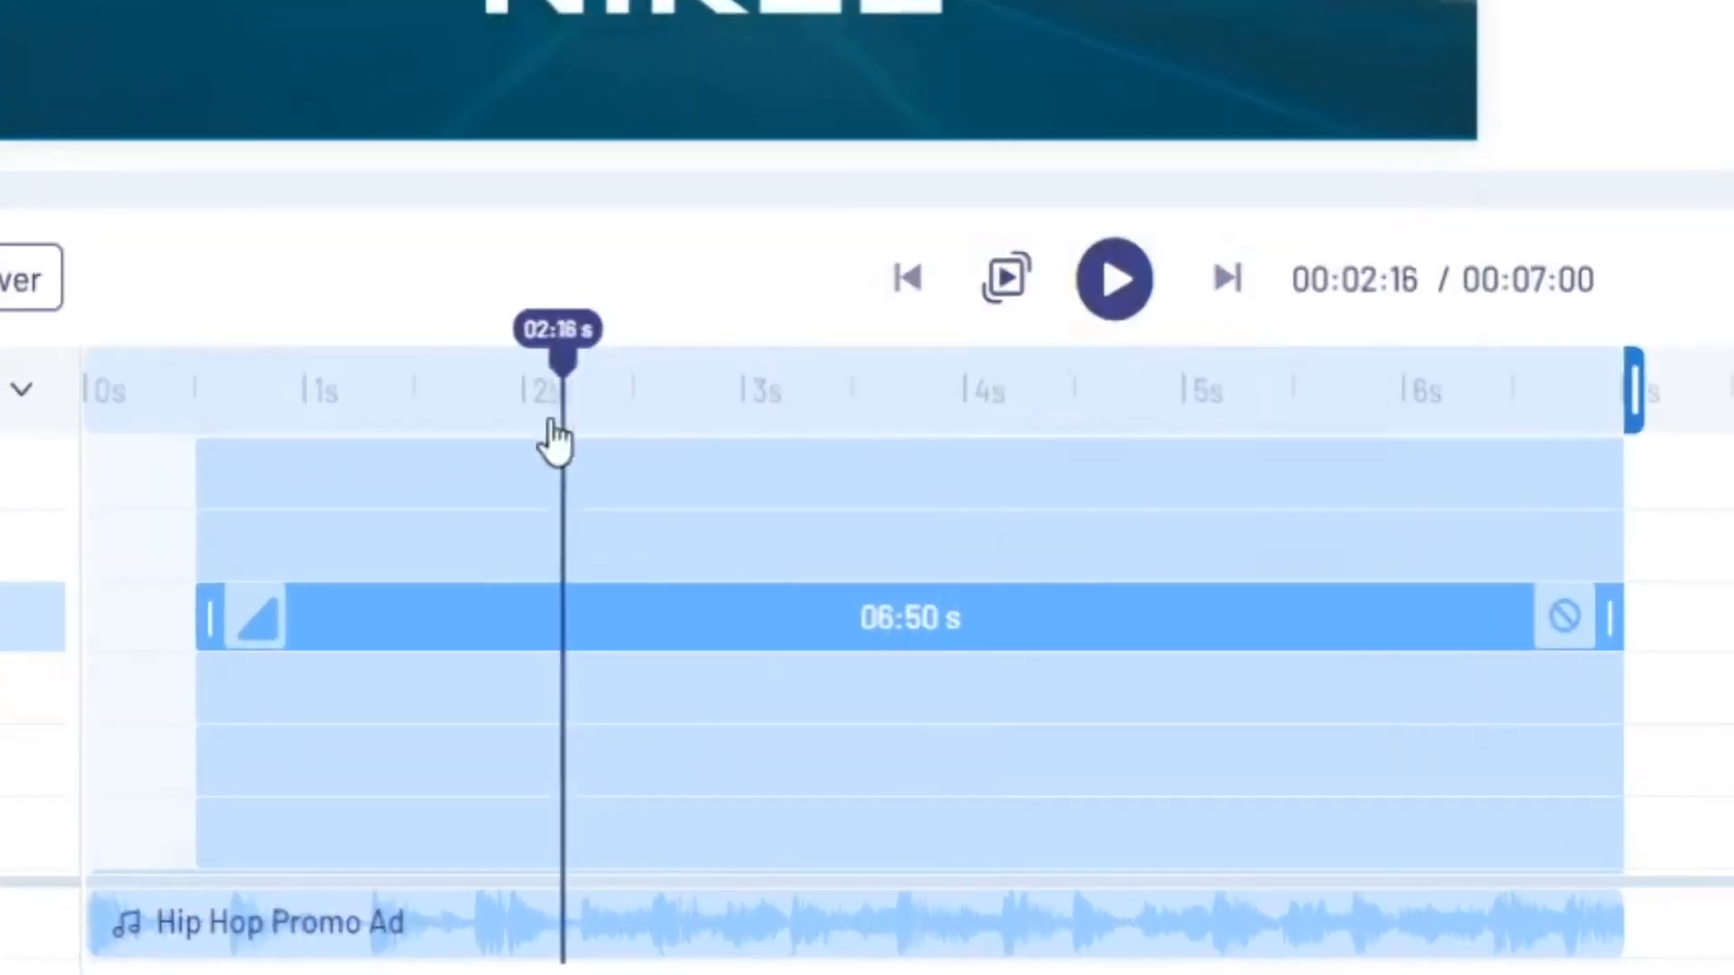
left_click_drag(557, 437, 471, 437)
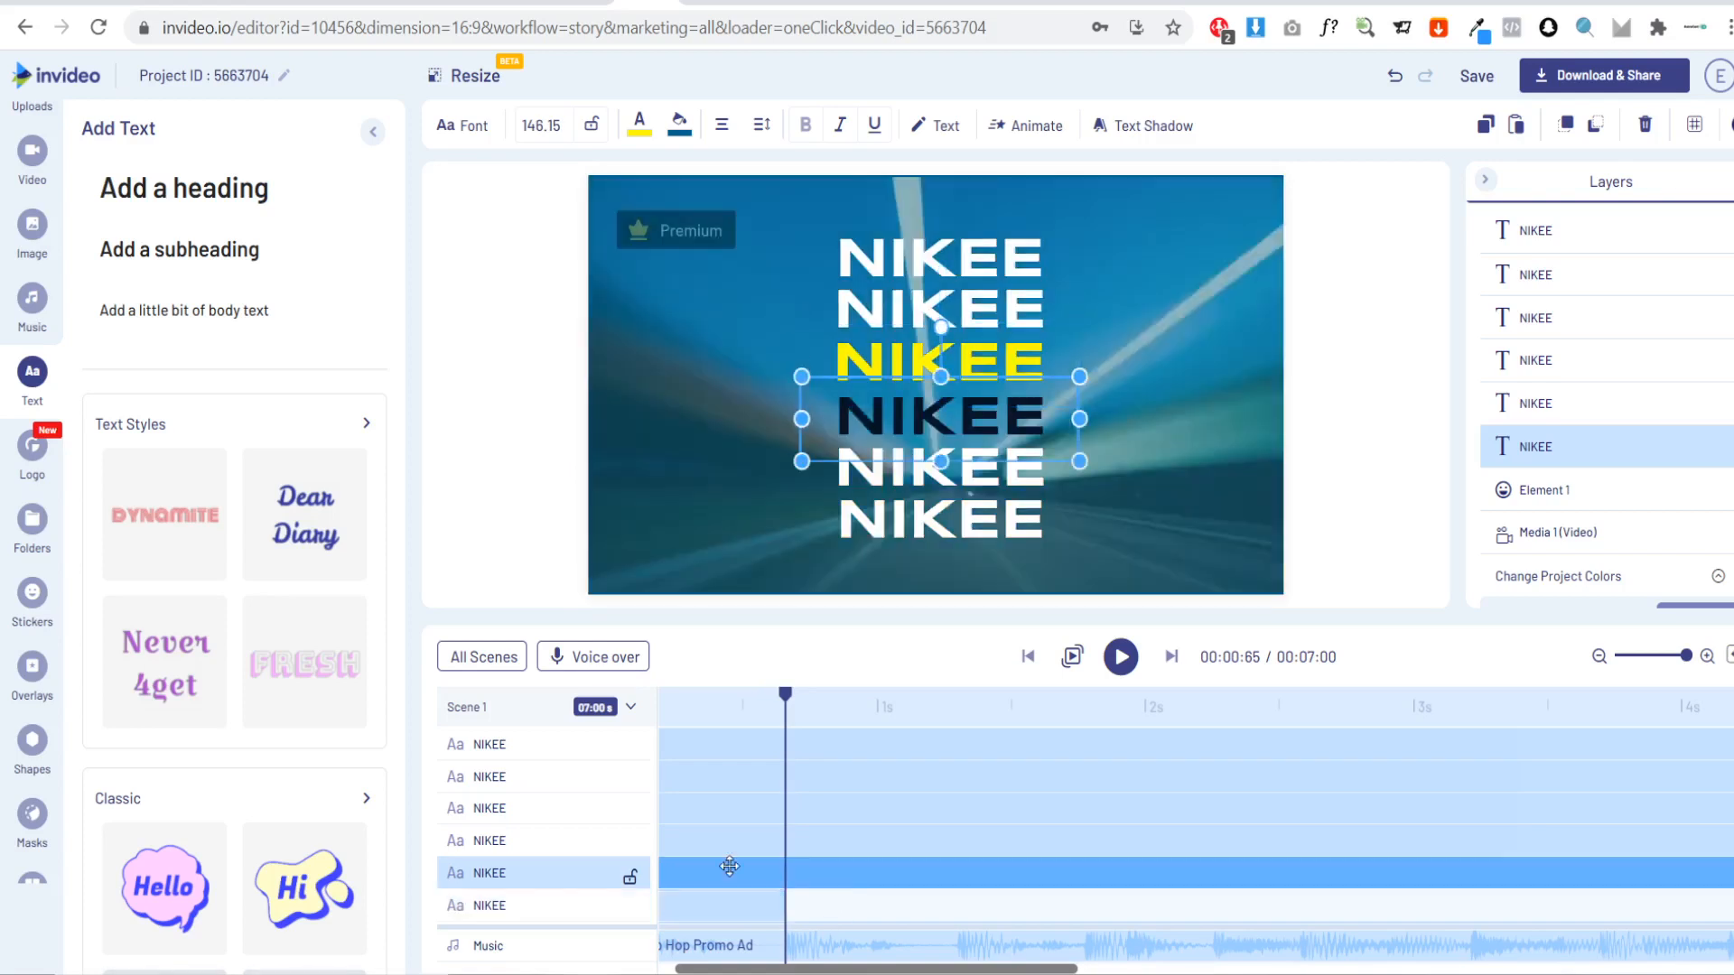
scroll(729, 867, "left", 1)
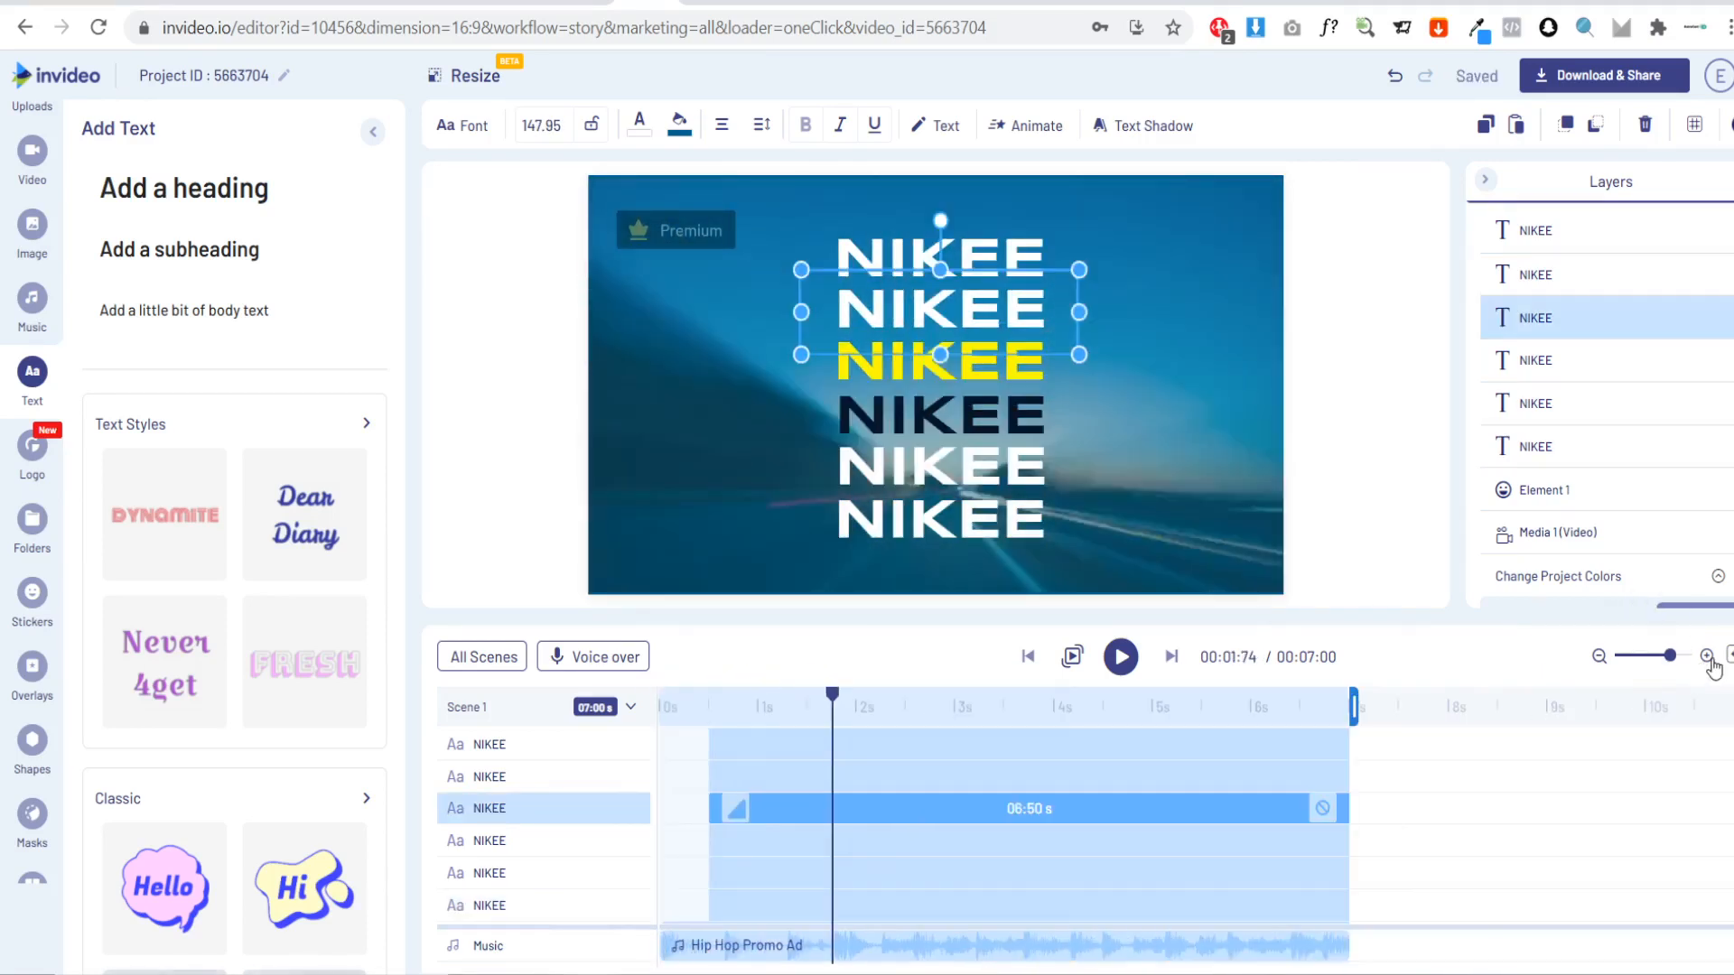
left_click(1709, 662)
left_click(1709, 662)
left_click_drag(816, 971, 910, 971)
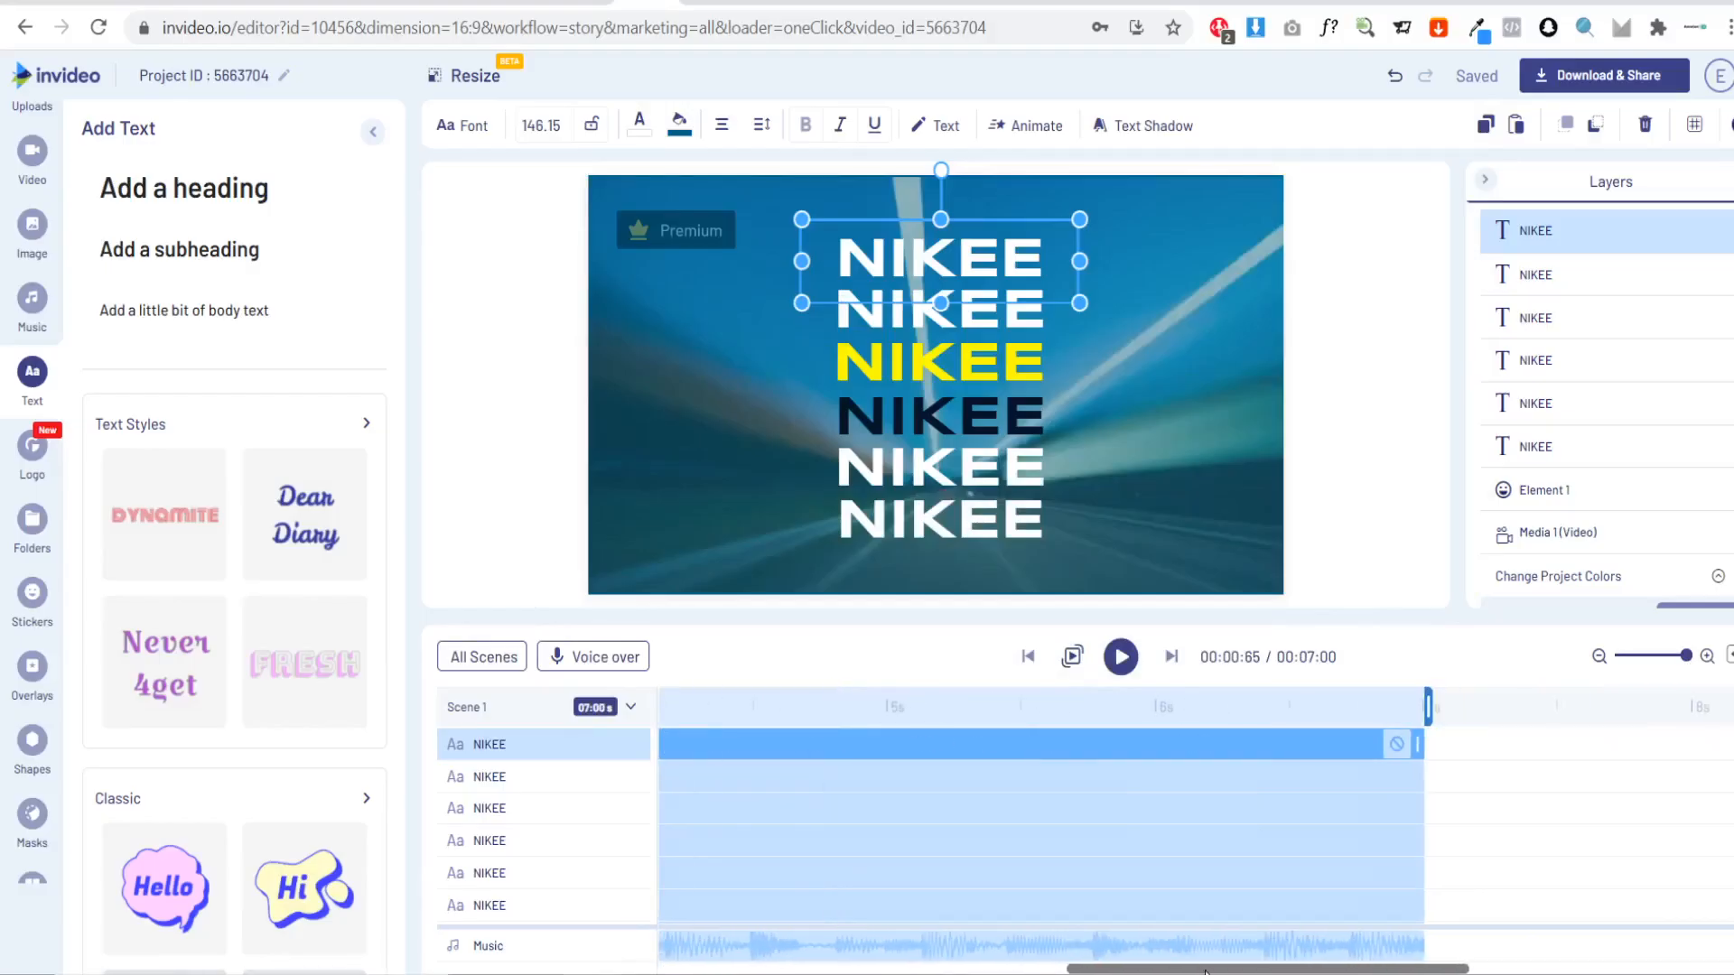
Step: Trim the yellow NIKEE layer to end at about 0.65 s and make the black NIKEE layer start from there
left_click(667, 905)
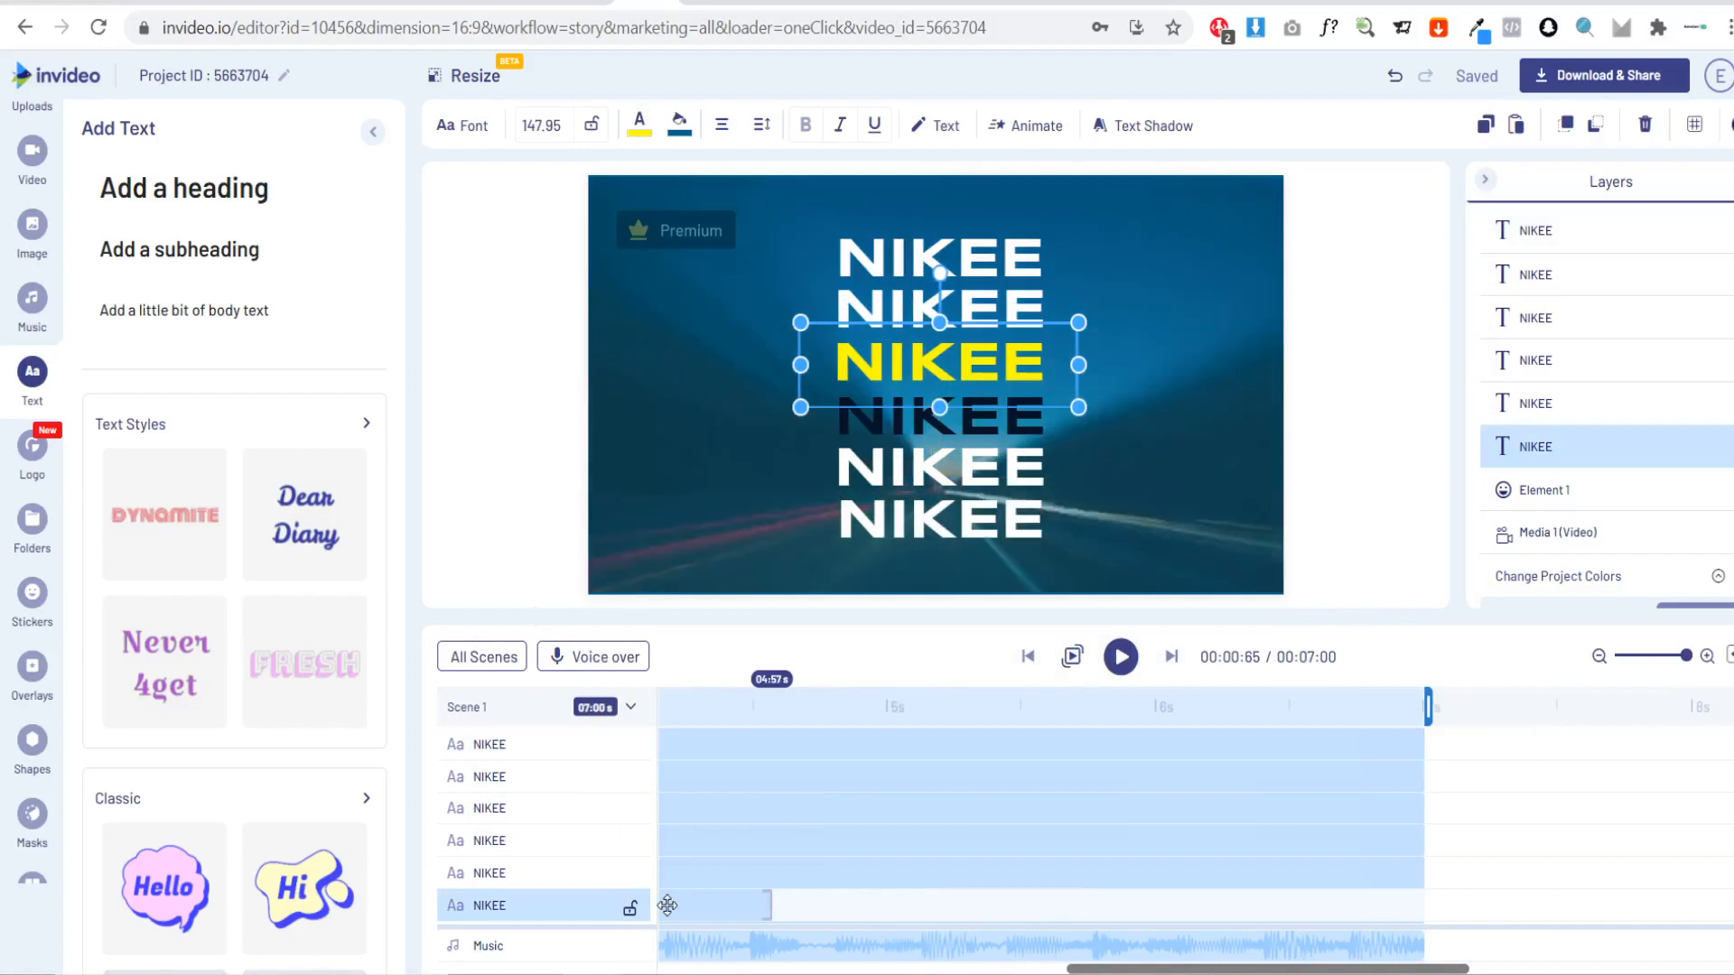
left_click_drag(668, 906, 1174, 905)
left_click(829, 873)
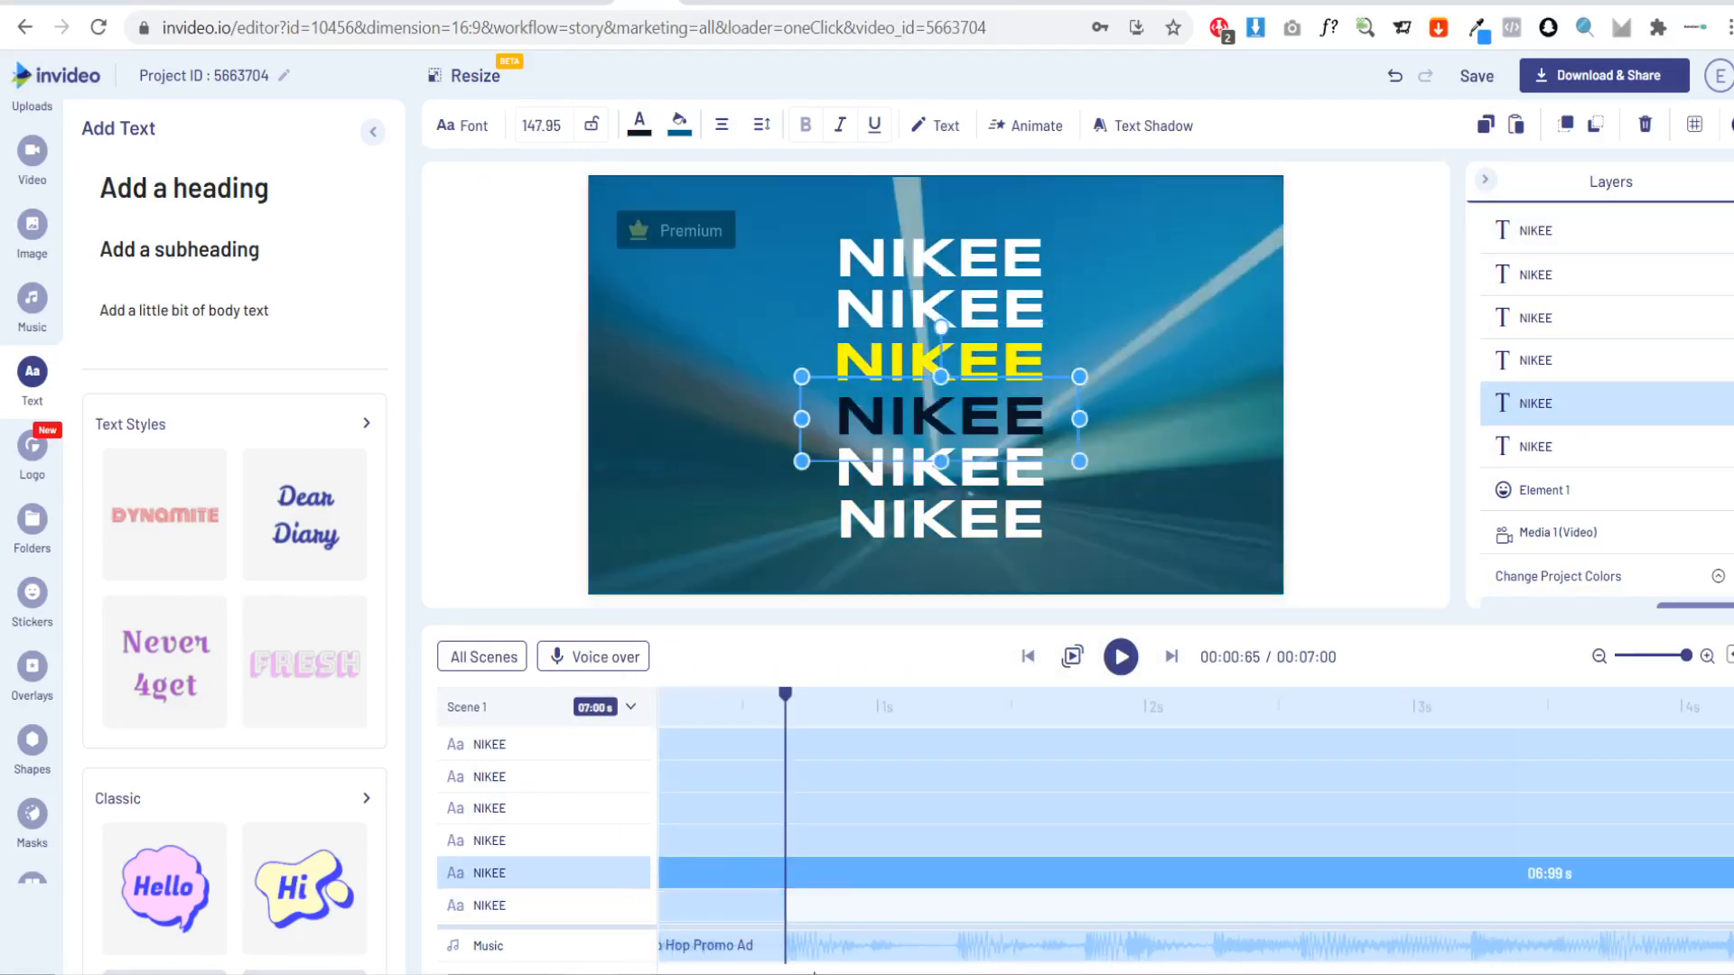
left_click_drag(662, 873, 832, 890)
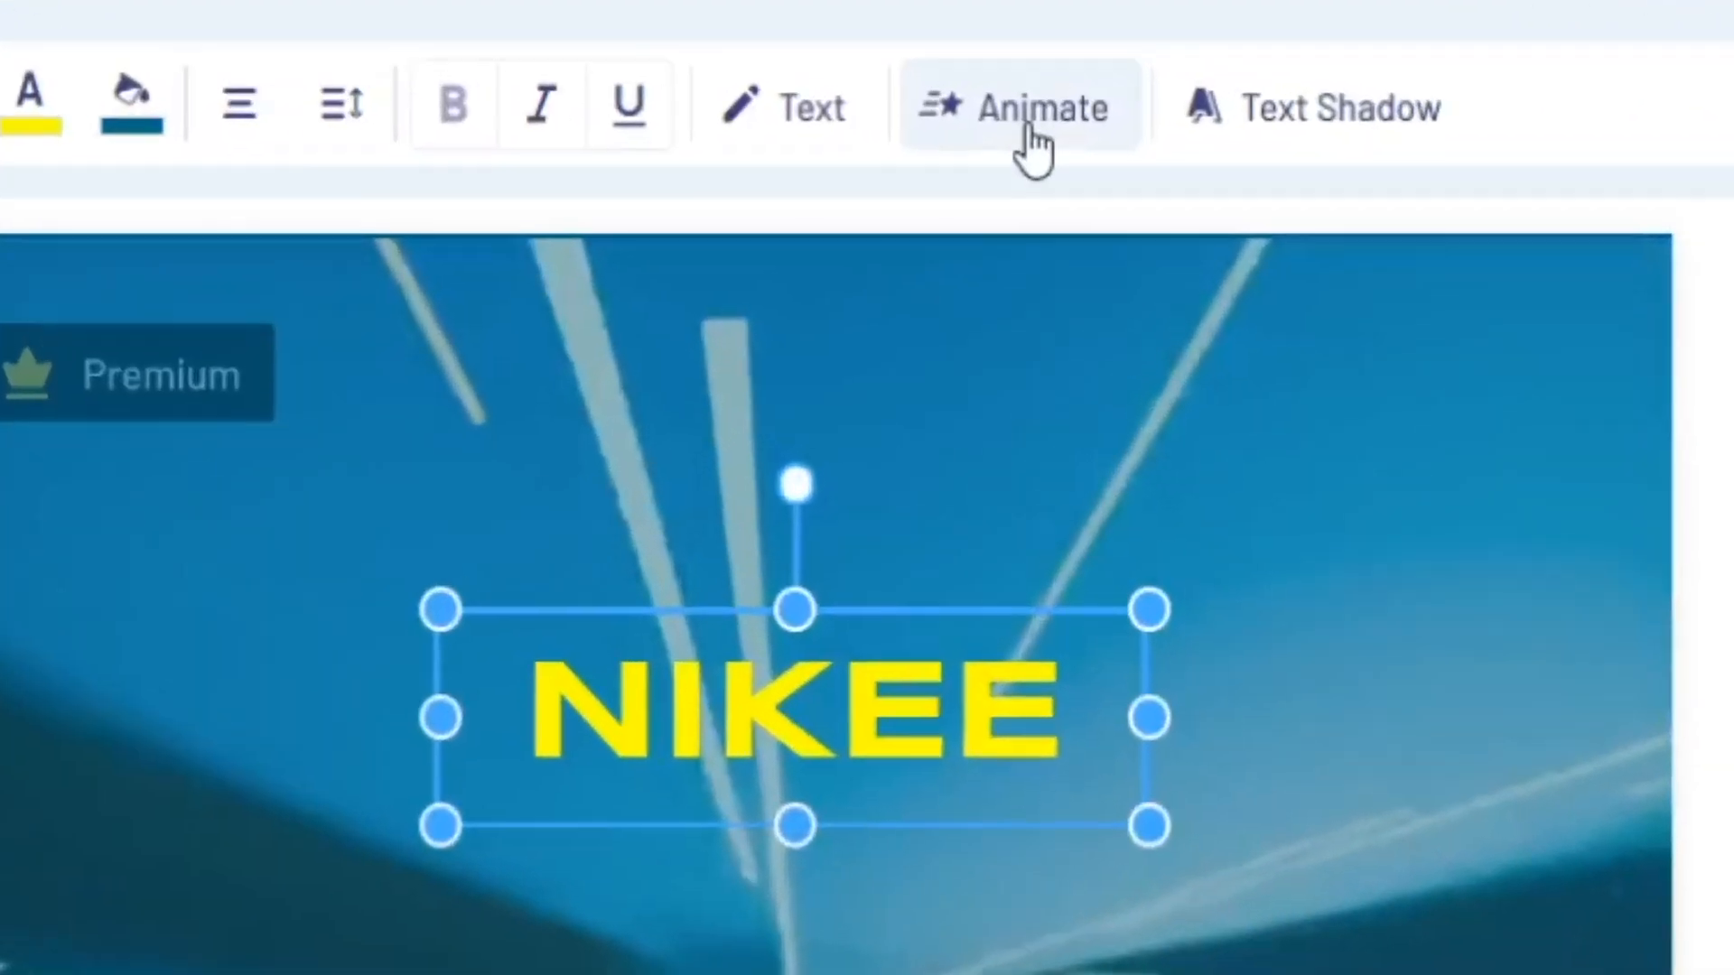
Step: Give the yellow NIKEE text a Bounce In entrance animation with a duration of 0.5 s
left_click(1033, 133)
left_click(216, 361)
type("boun")
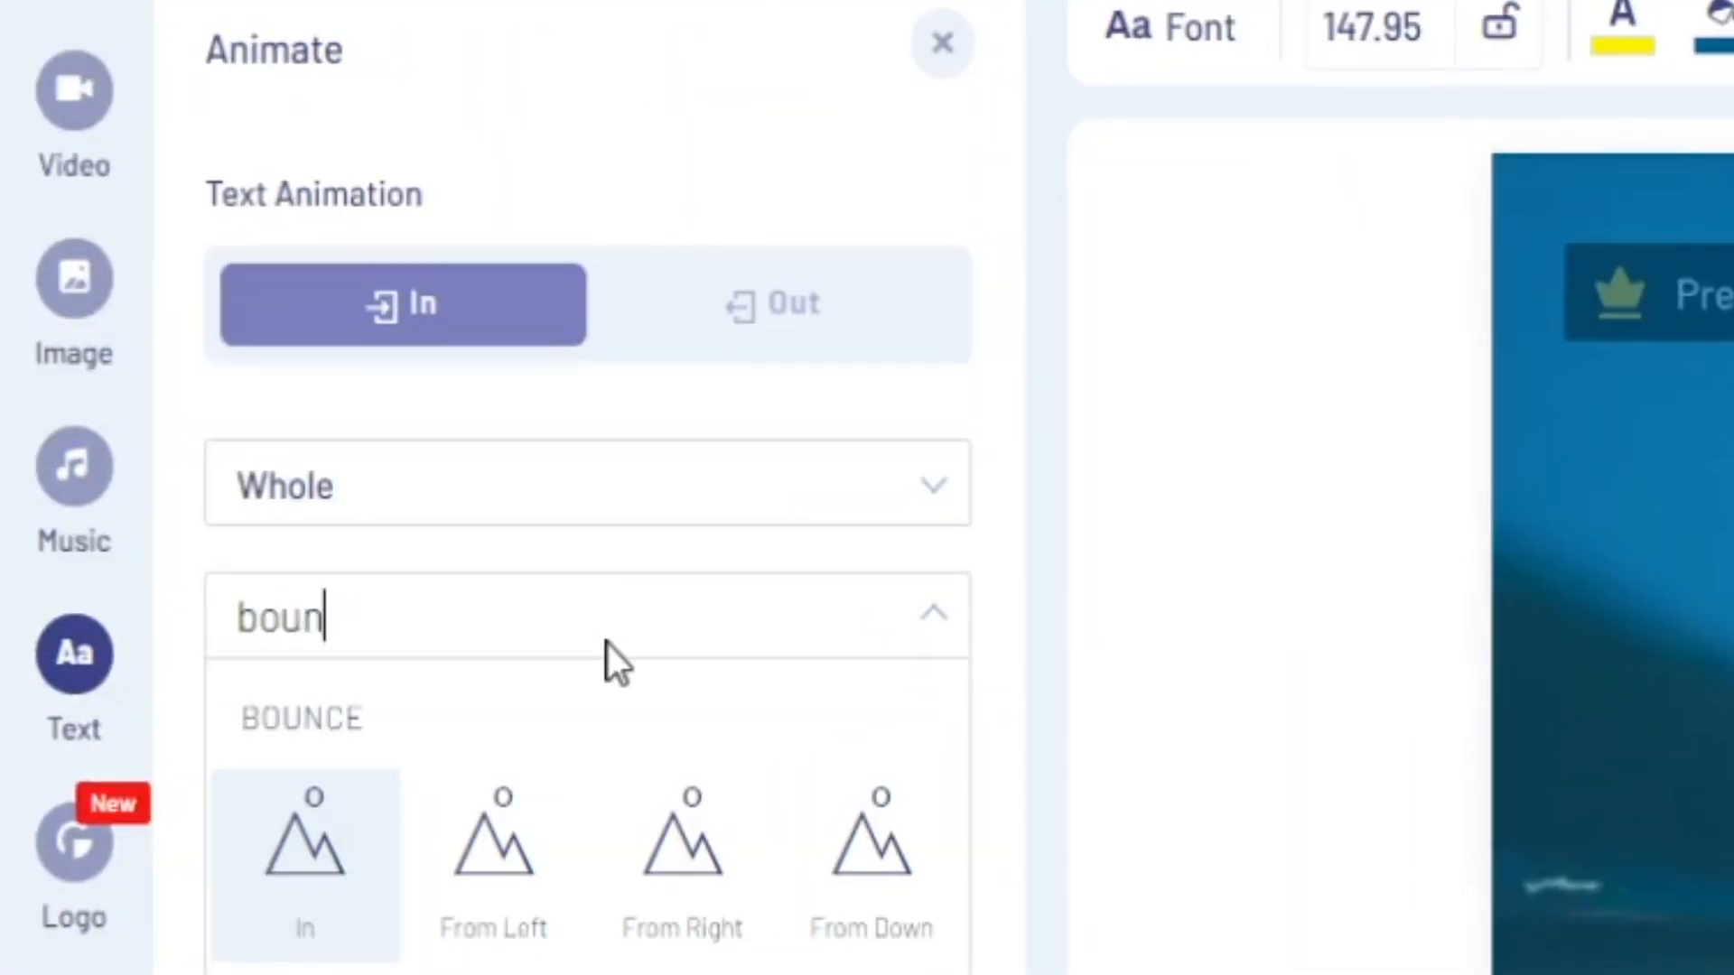
left_click(343, 903)
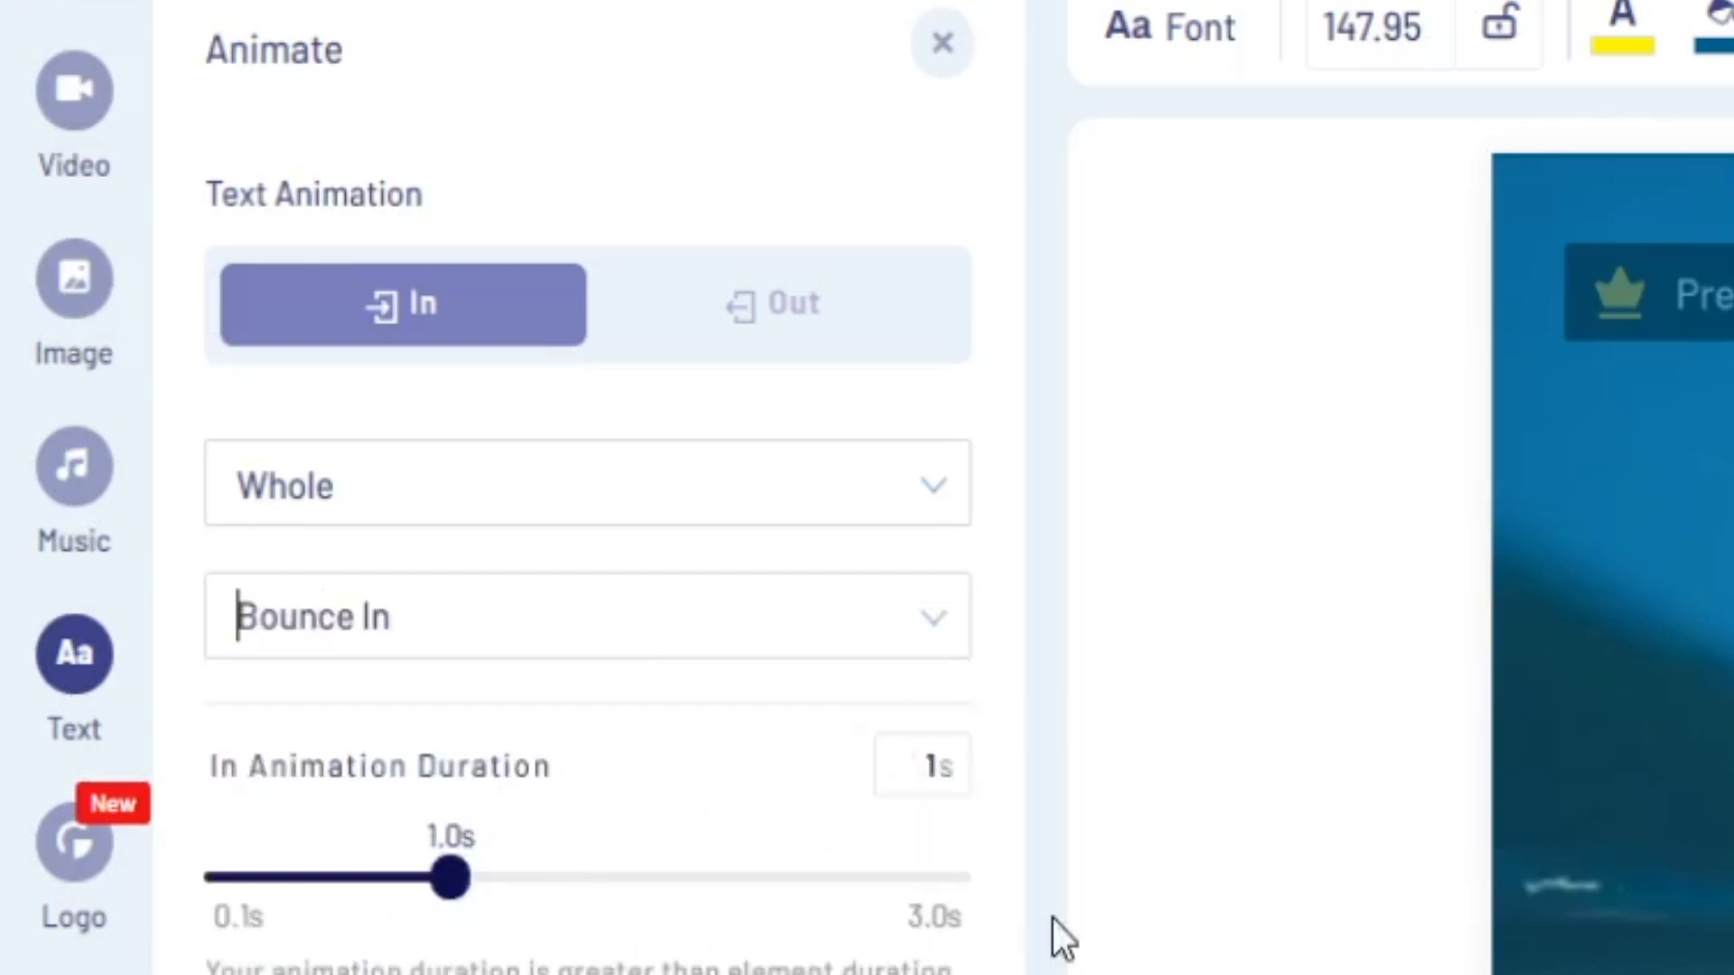
left_click(1230, 917)
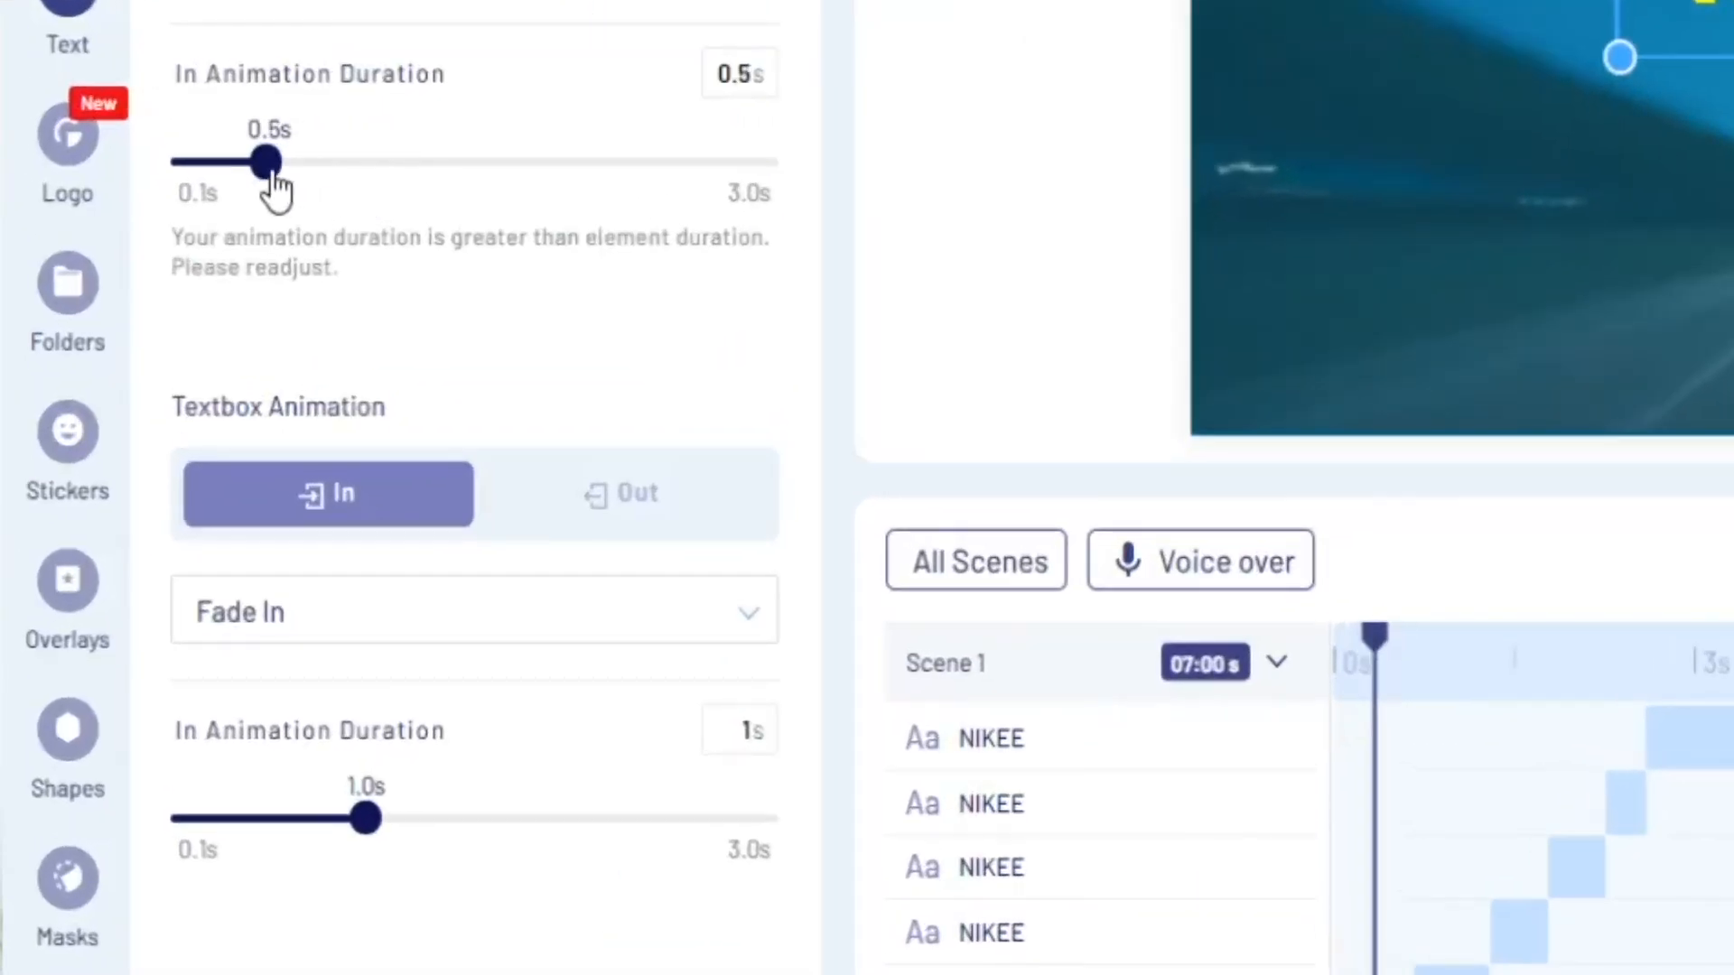
left_click(268, 167)
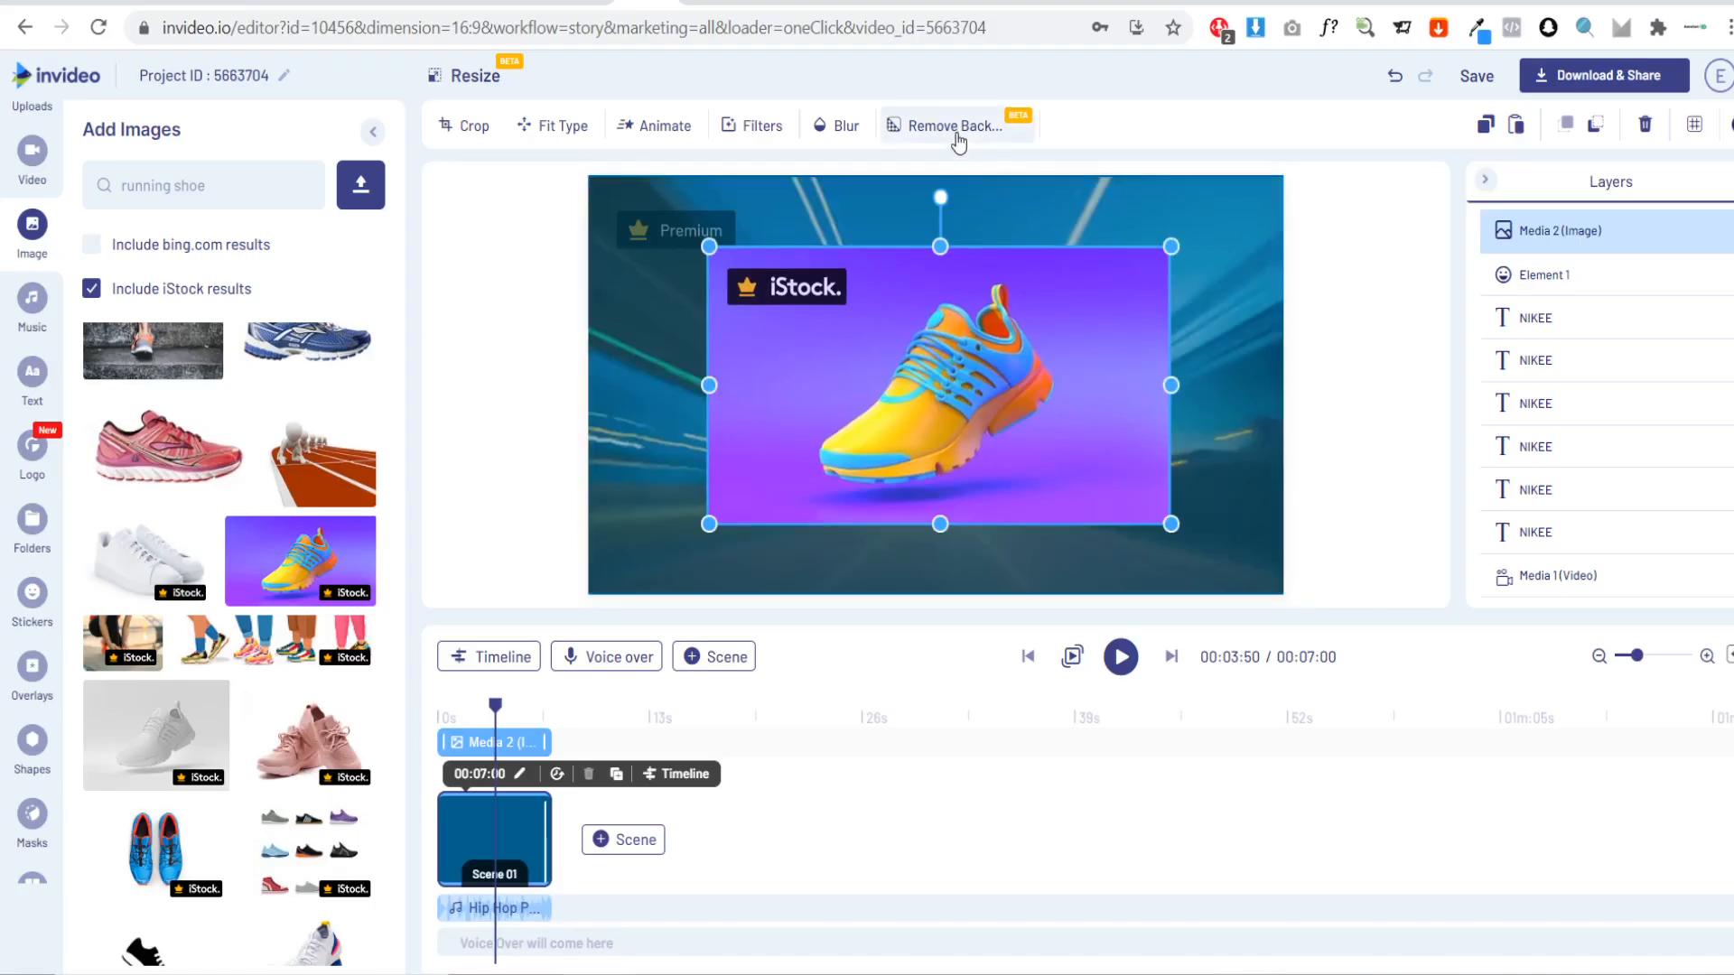
Step: Remove the background of the colourful shoe image and make its layer start right after the last NIKEE text
left_click(955, 128)
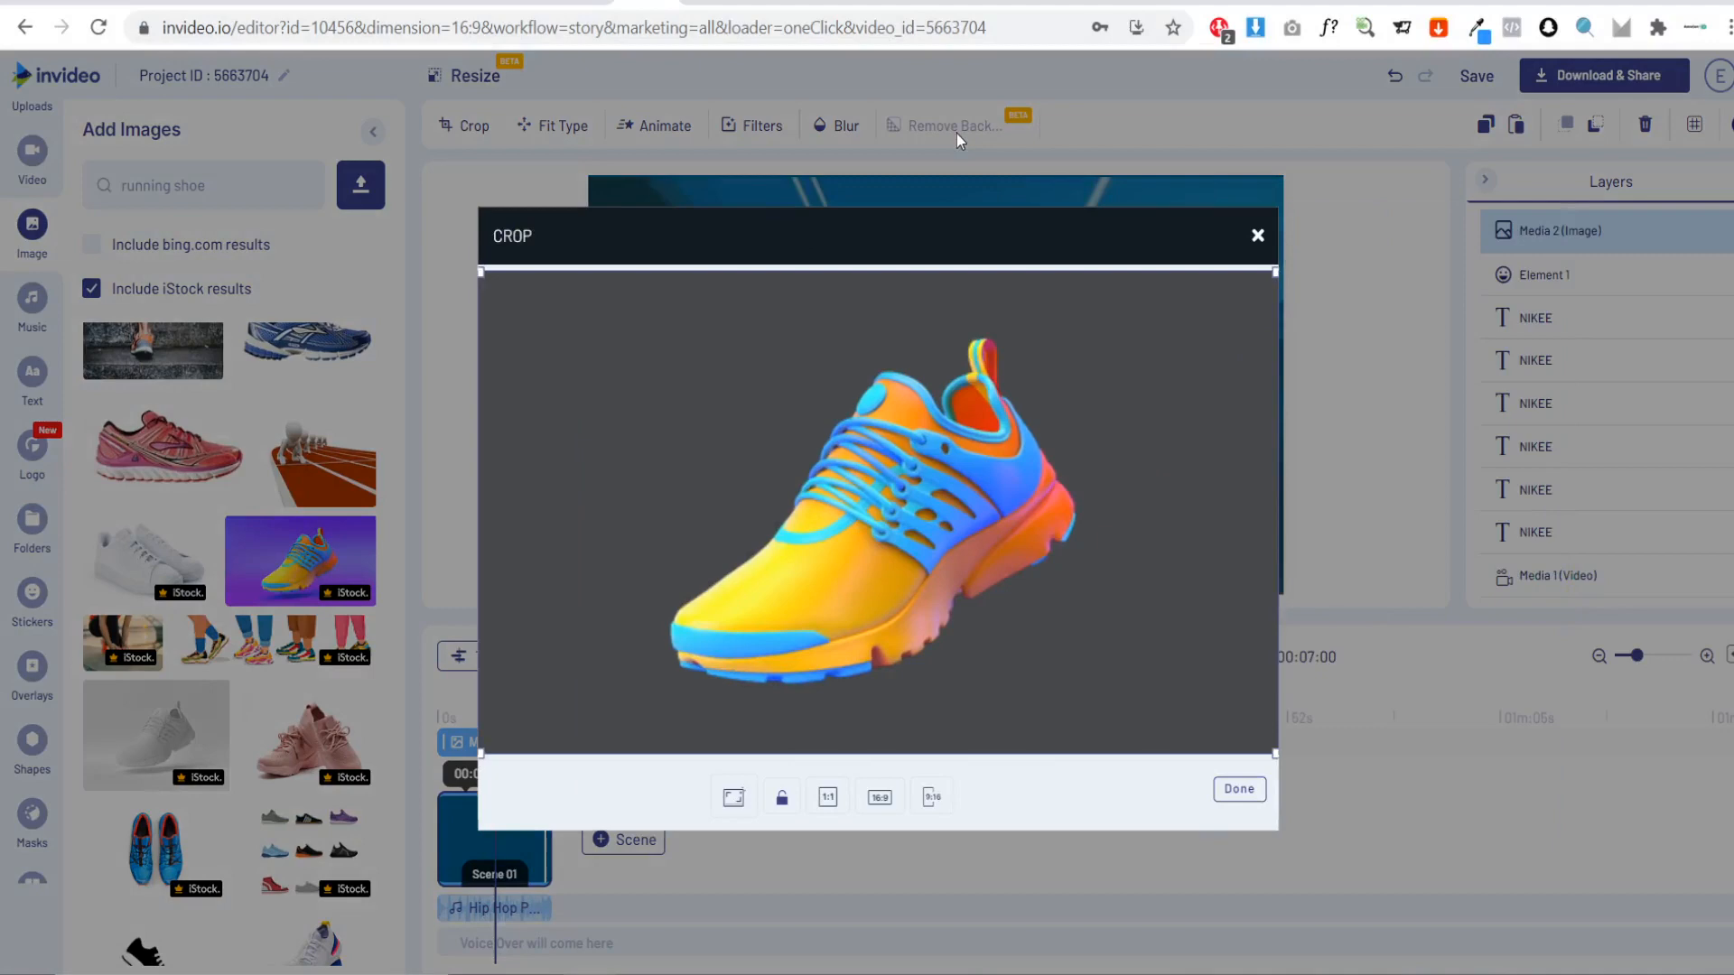
left_click(1239, 789)
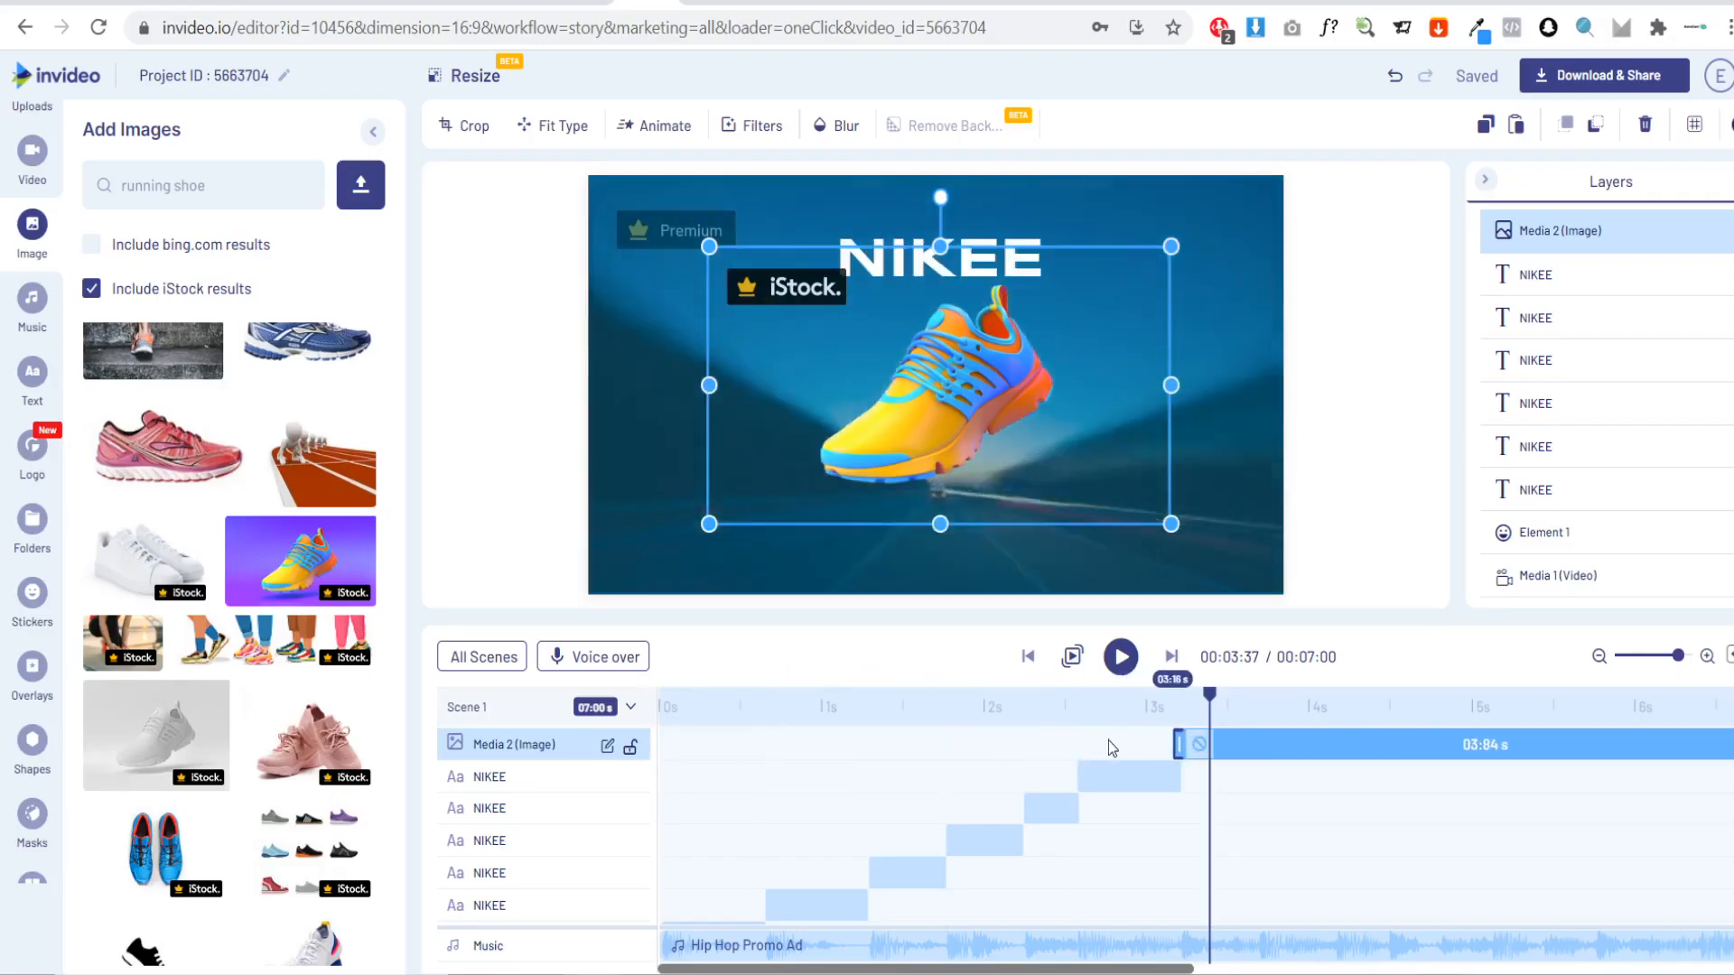
left_click_drag(1108, 740, 1112, 741)
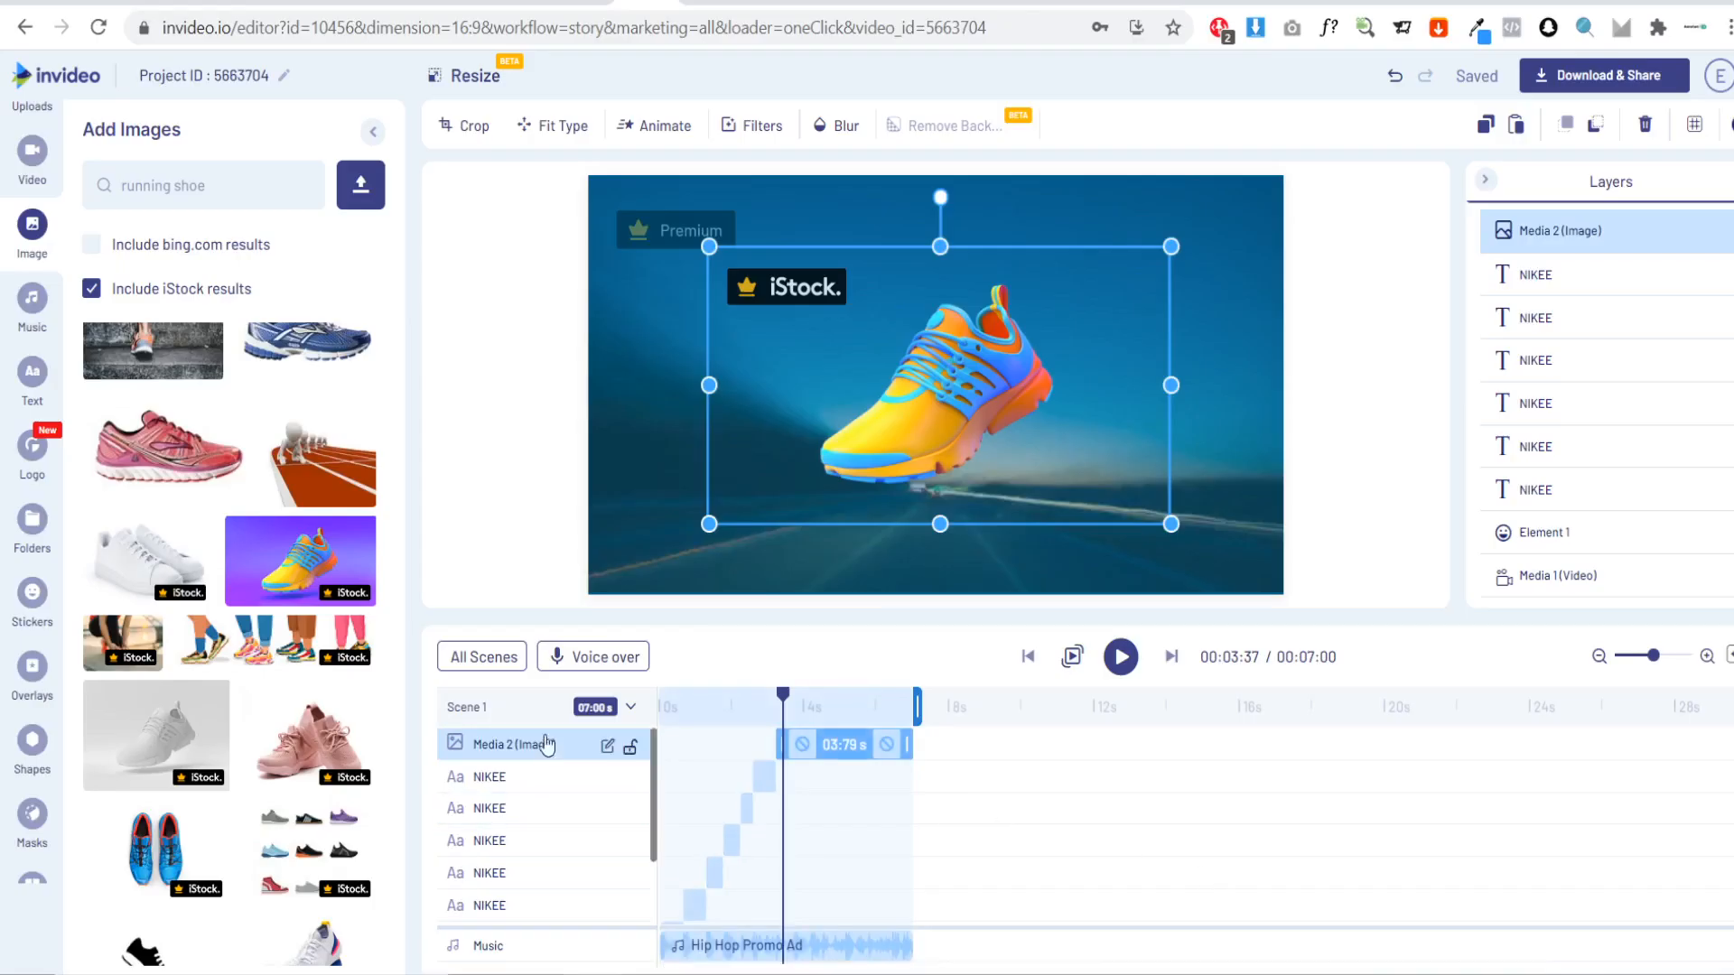
Step: Return to the overview of all scenes and add a blank scene after Scene 01
left_click(484, 656)
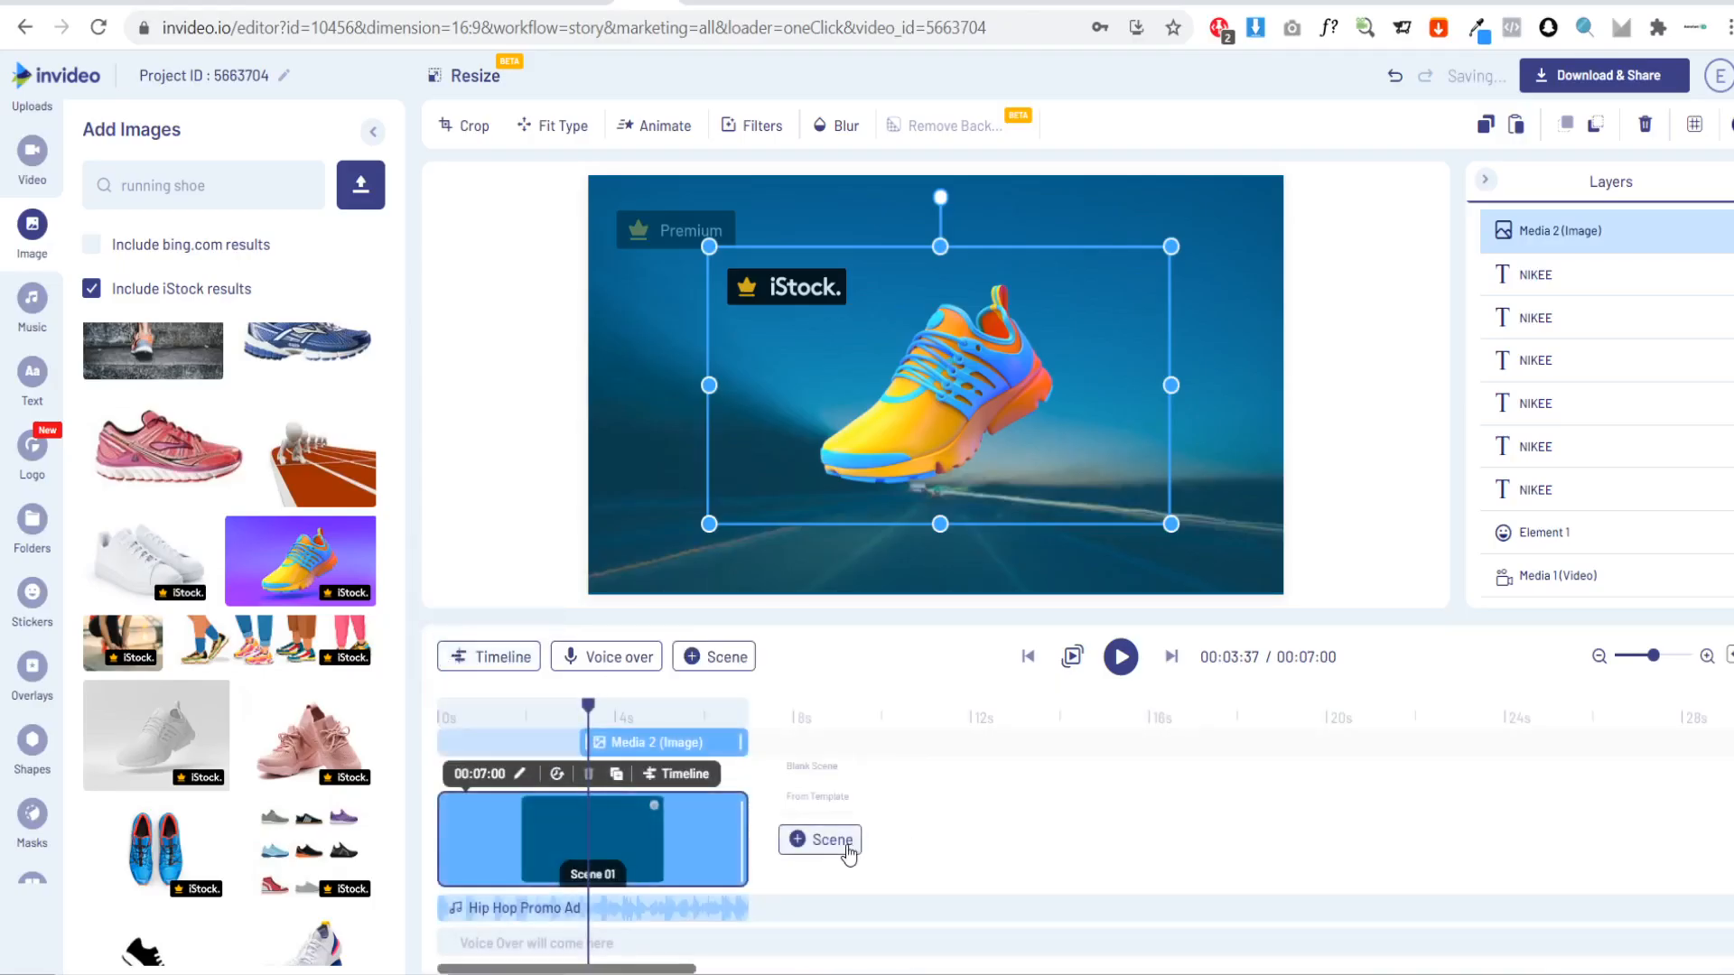
left_click(807, 757)
left_click(995, 585)
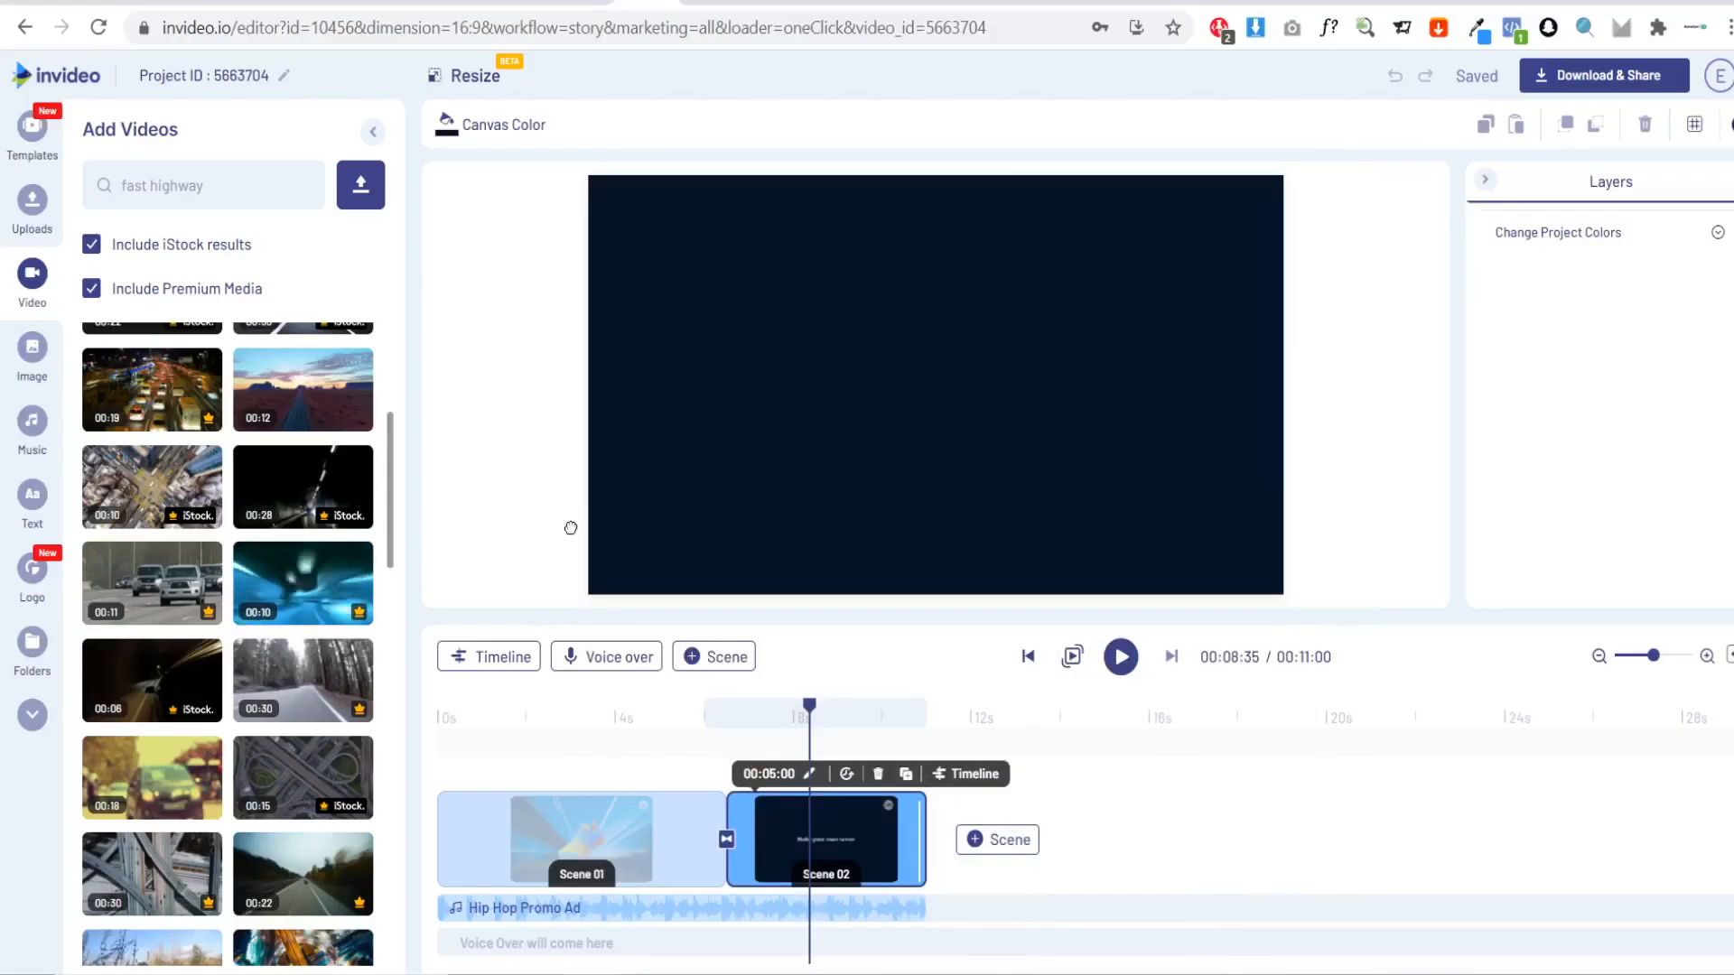
Step: Place the 10-second blue tunnel video on the Scene 02 canvas and trim it to fit the 5-second scene
left_click_drag(571, 527, 875, 437)
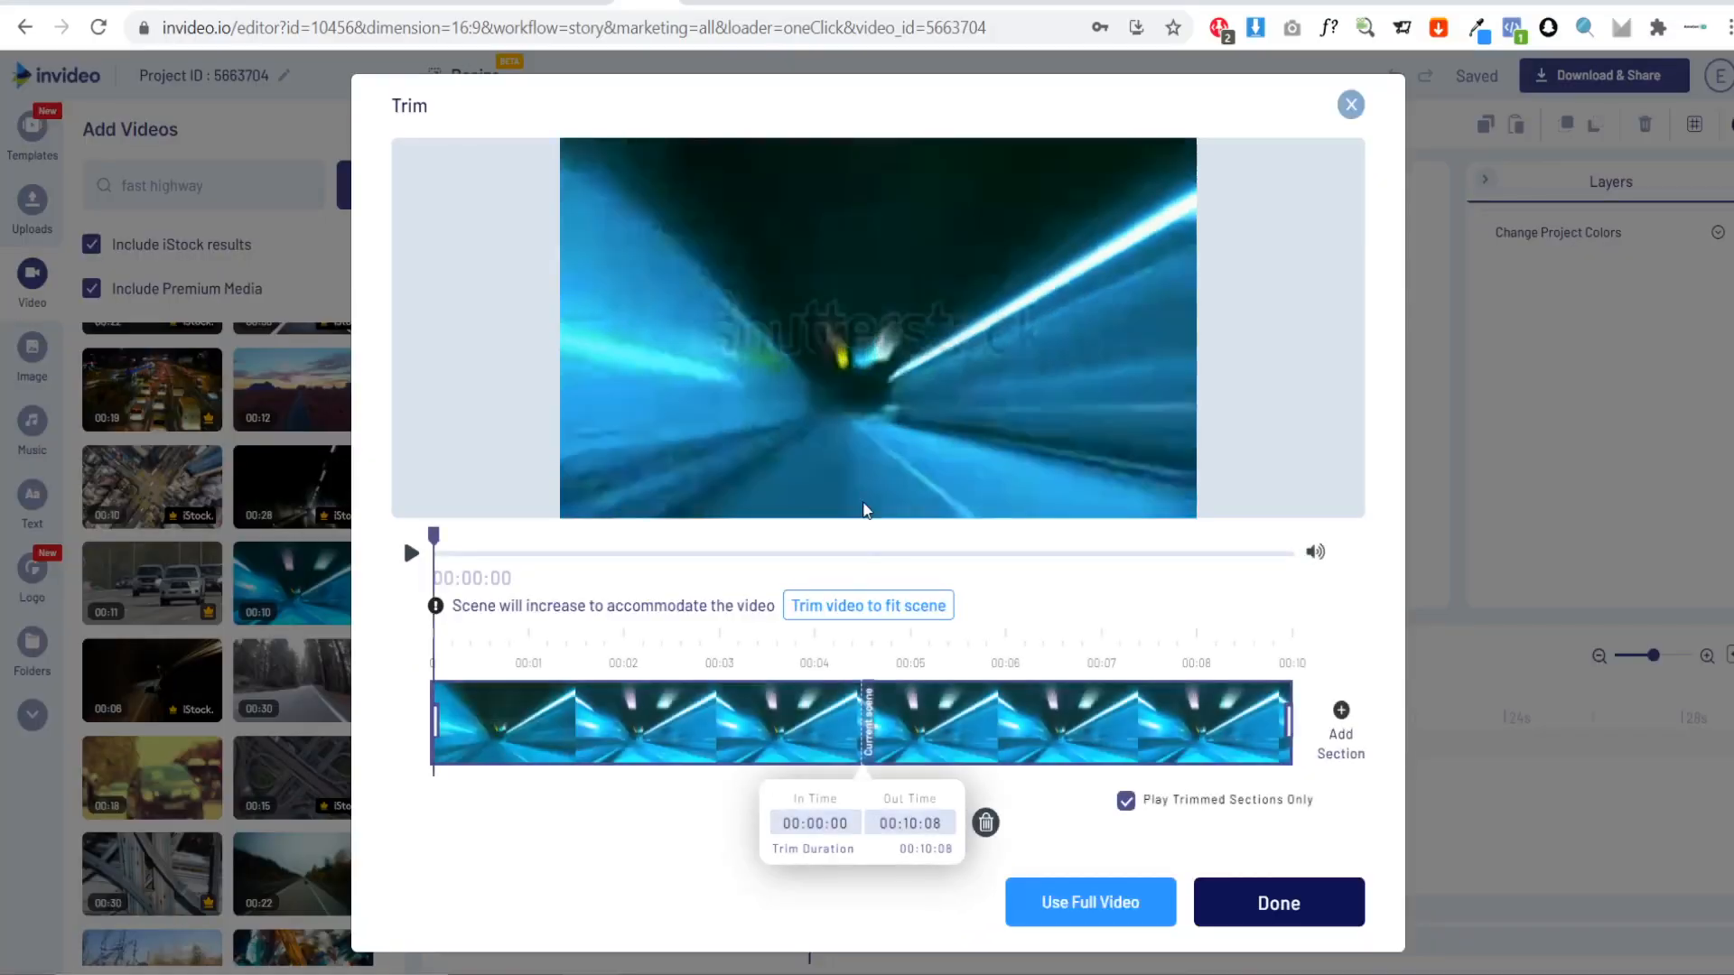
left_click(841, 607)
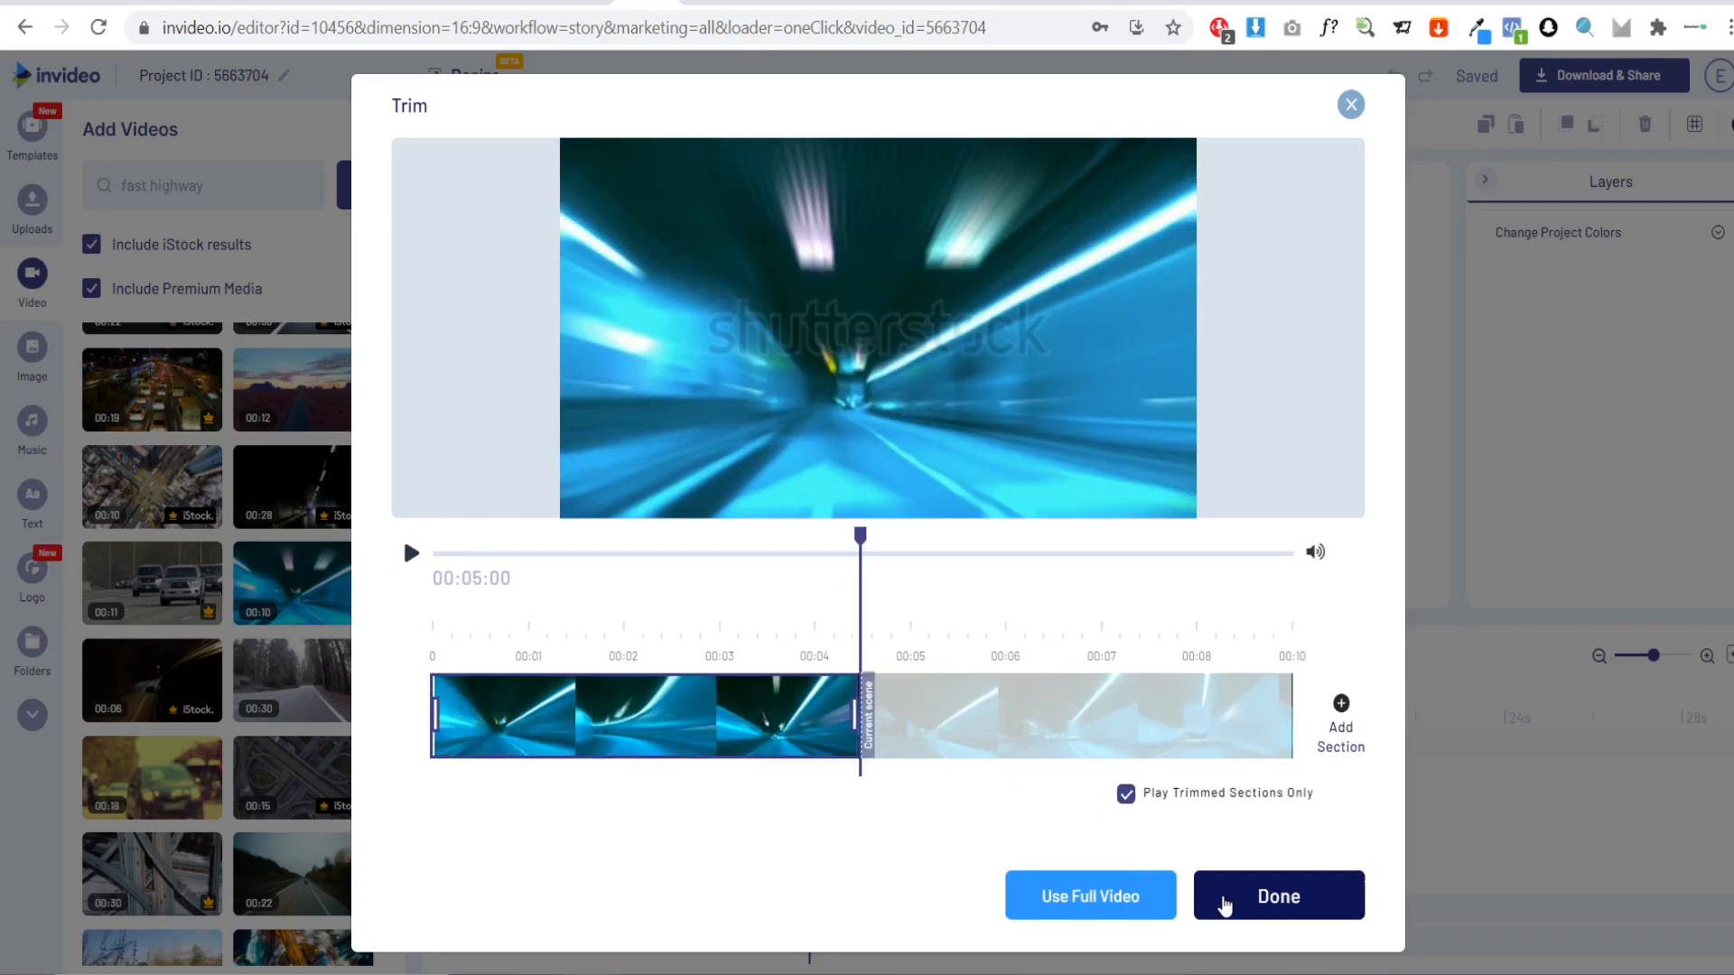
left_click(1225, 903)
Step: Add a rectangle shape to Scene 02 and stretch it over the entire tunnel video
left_click(158, 298)
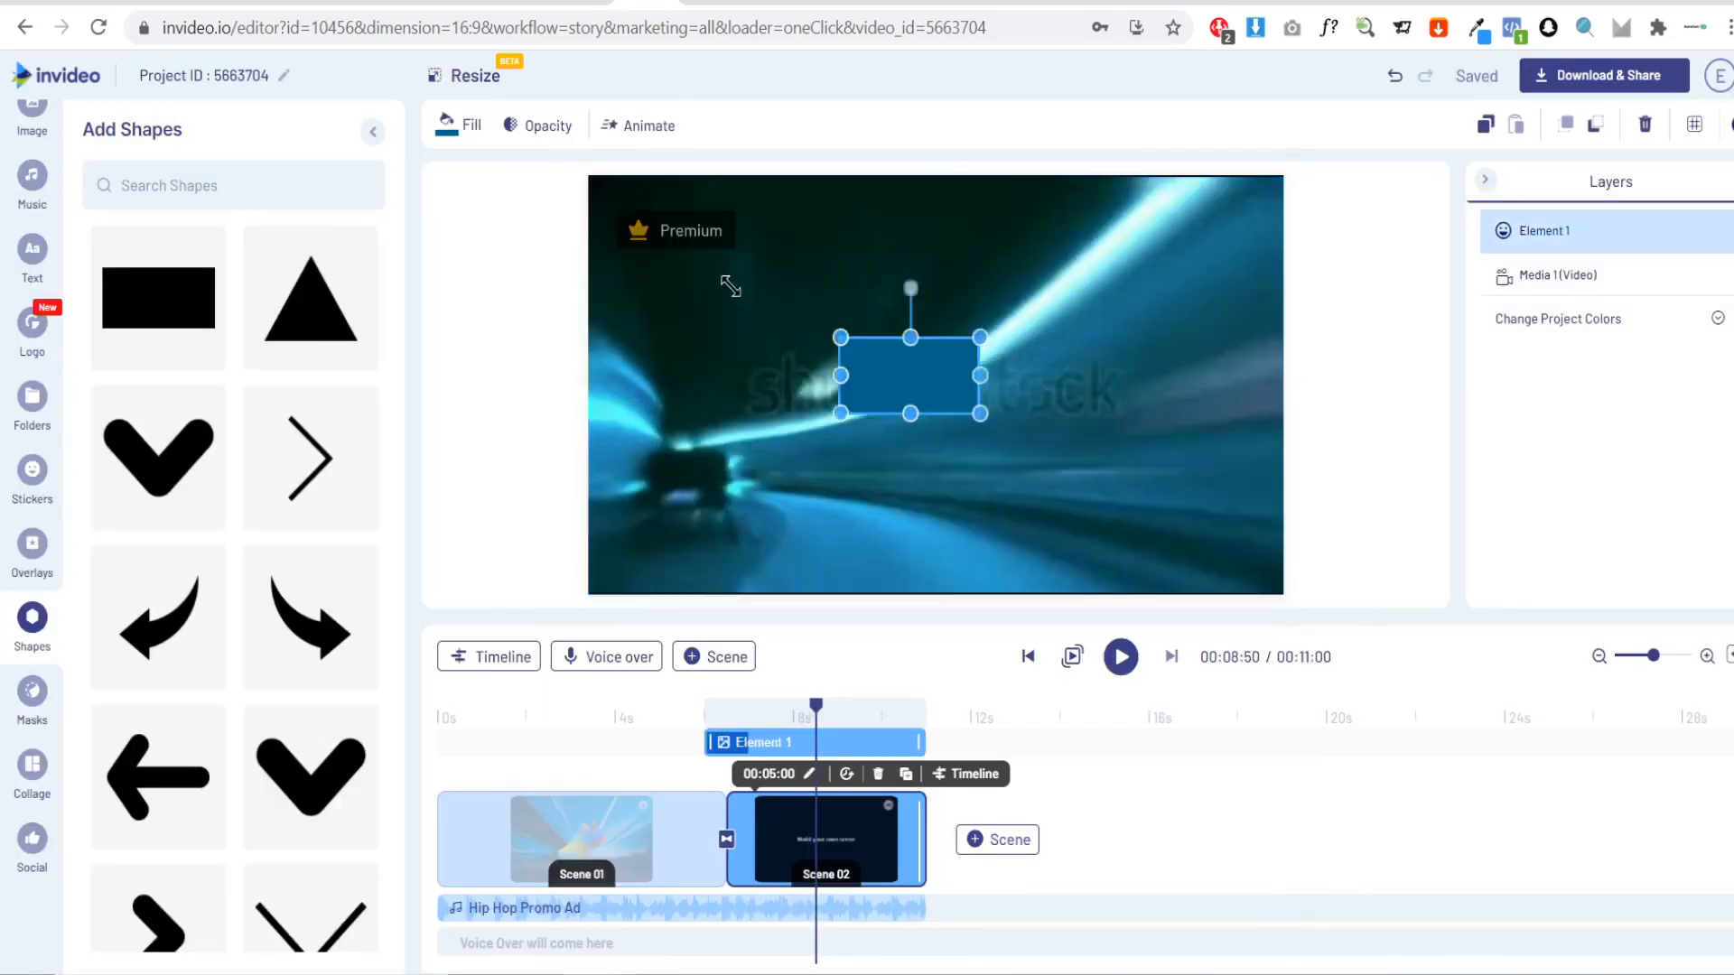
left_click_drag(905, 367, 669, 584)
left_click_drag(723, 379, 1297, 379)
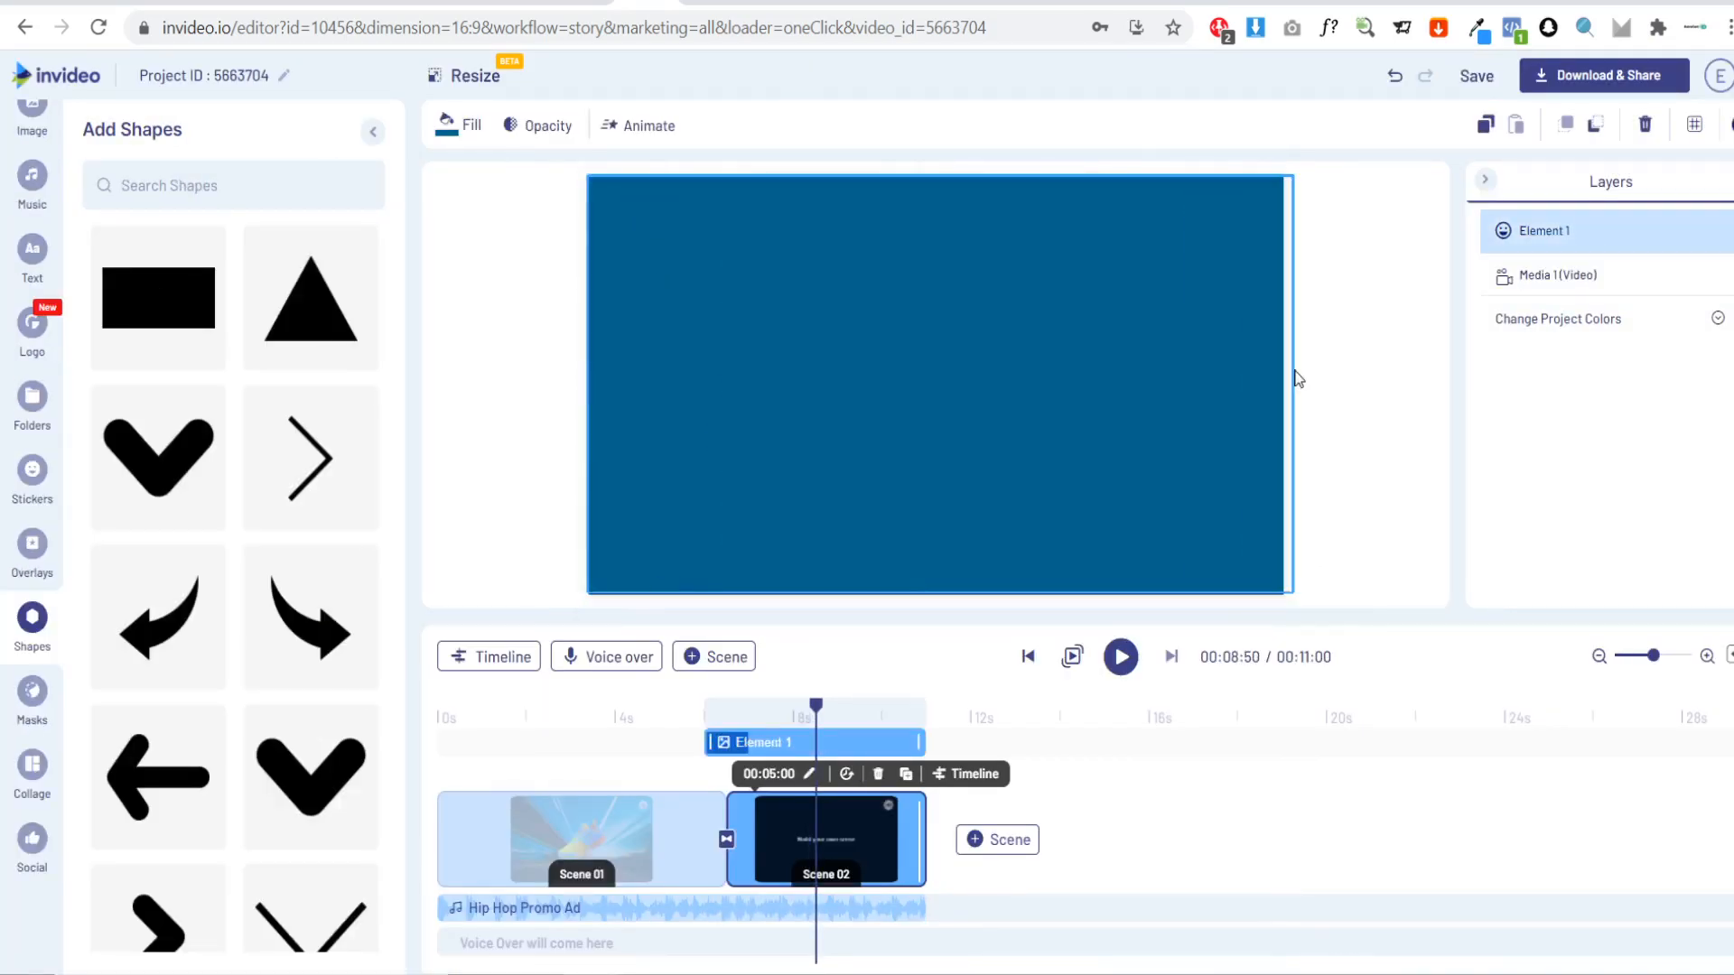
Step: Fill the Scene 02 rectangle with yellow #ffff00 and reduce its opacity to about 50%
left_click(470, 122)
left_click(163, 612)
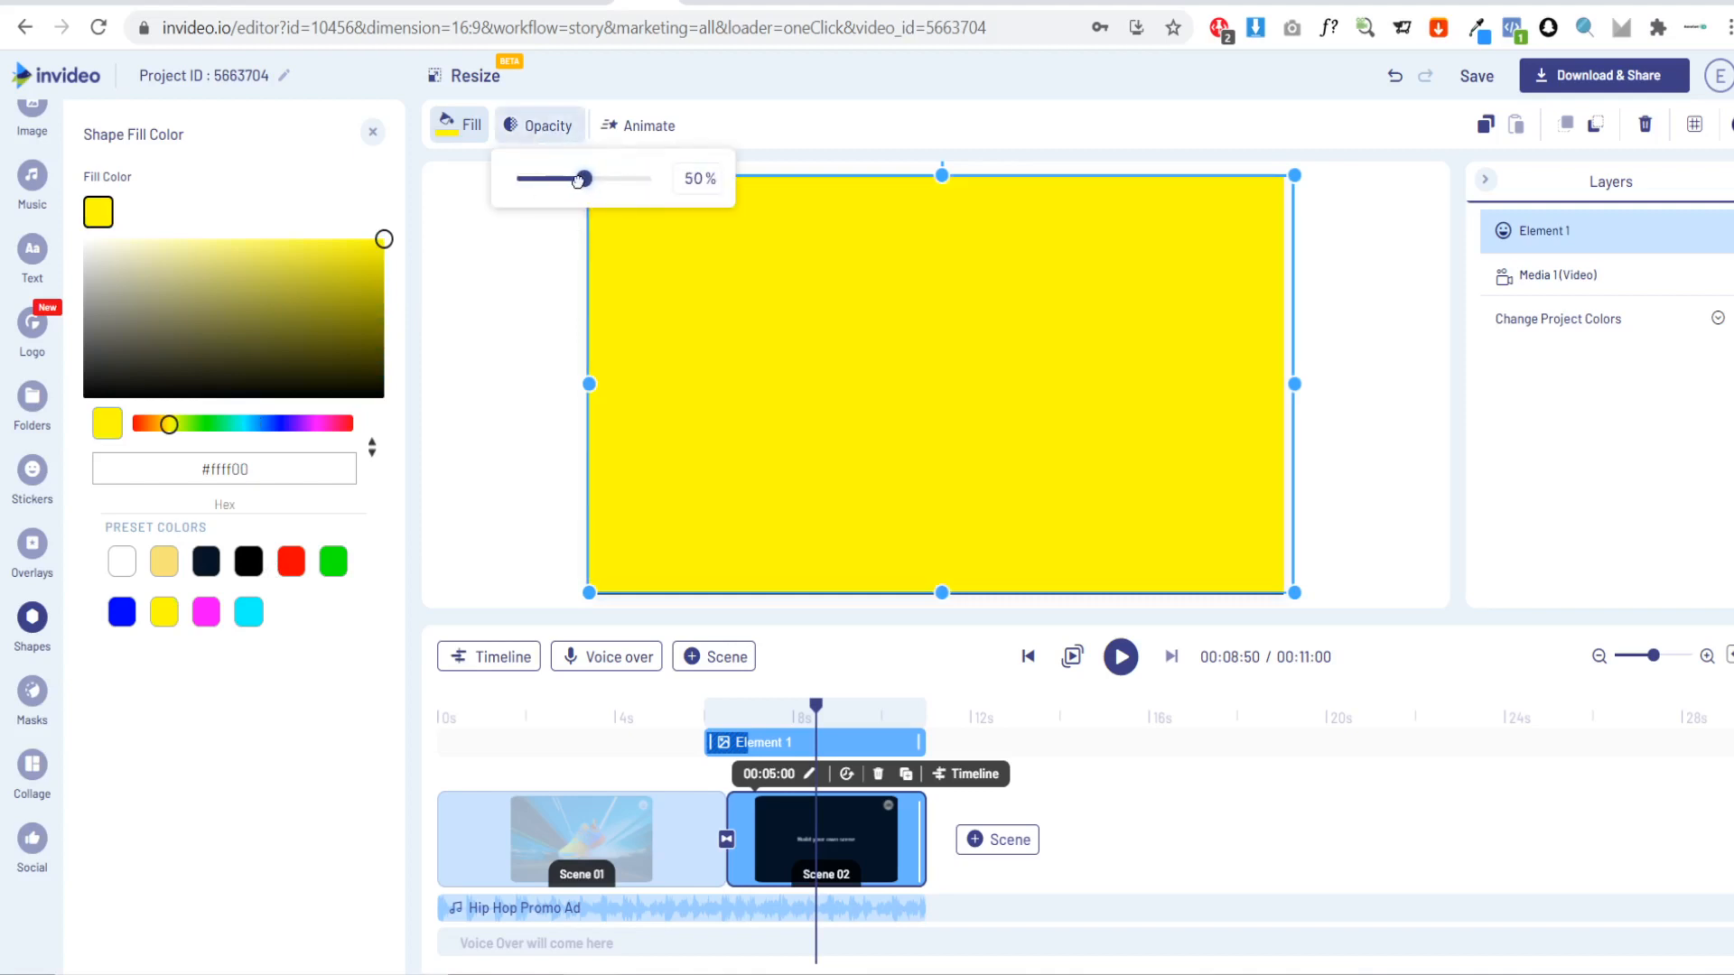
left_click(515, 376)
left_click(555, 425)
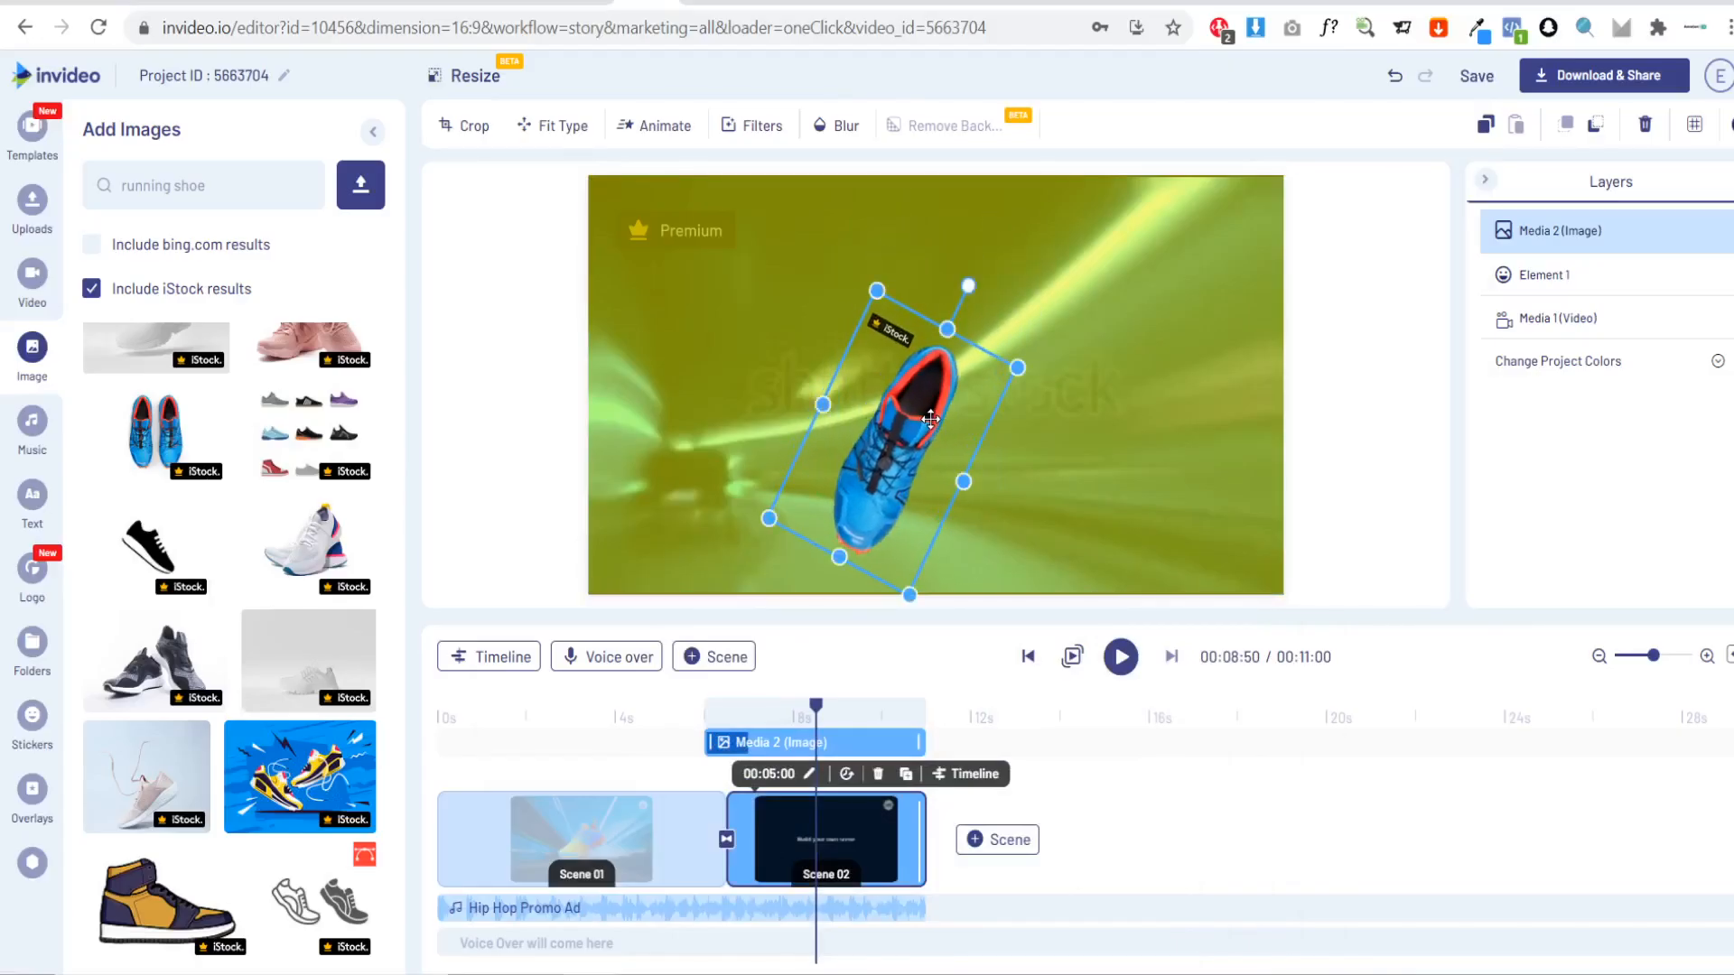
Step: Duplicate the tilted blue shoe image and place the copy beside it, angled the opposite way, to form a pair
key("ctrl+c")
key("ctrl+v")
left_click_drag(939, 523, 1075, 551)
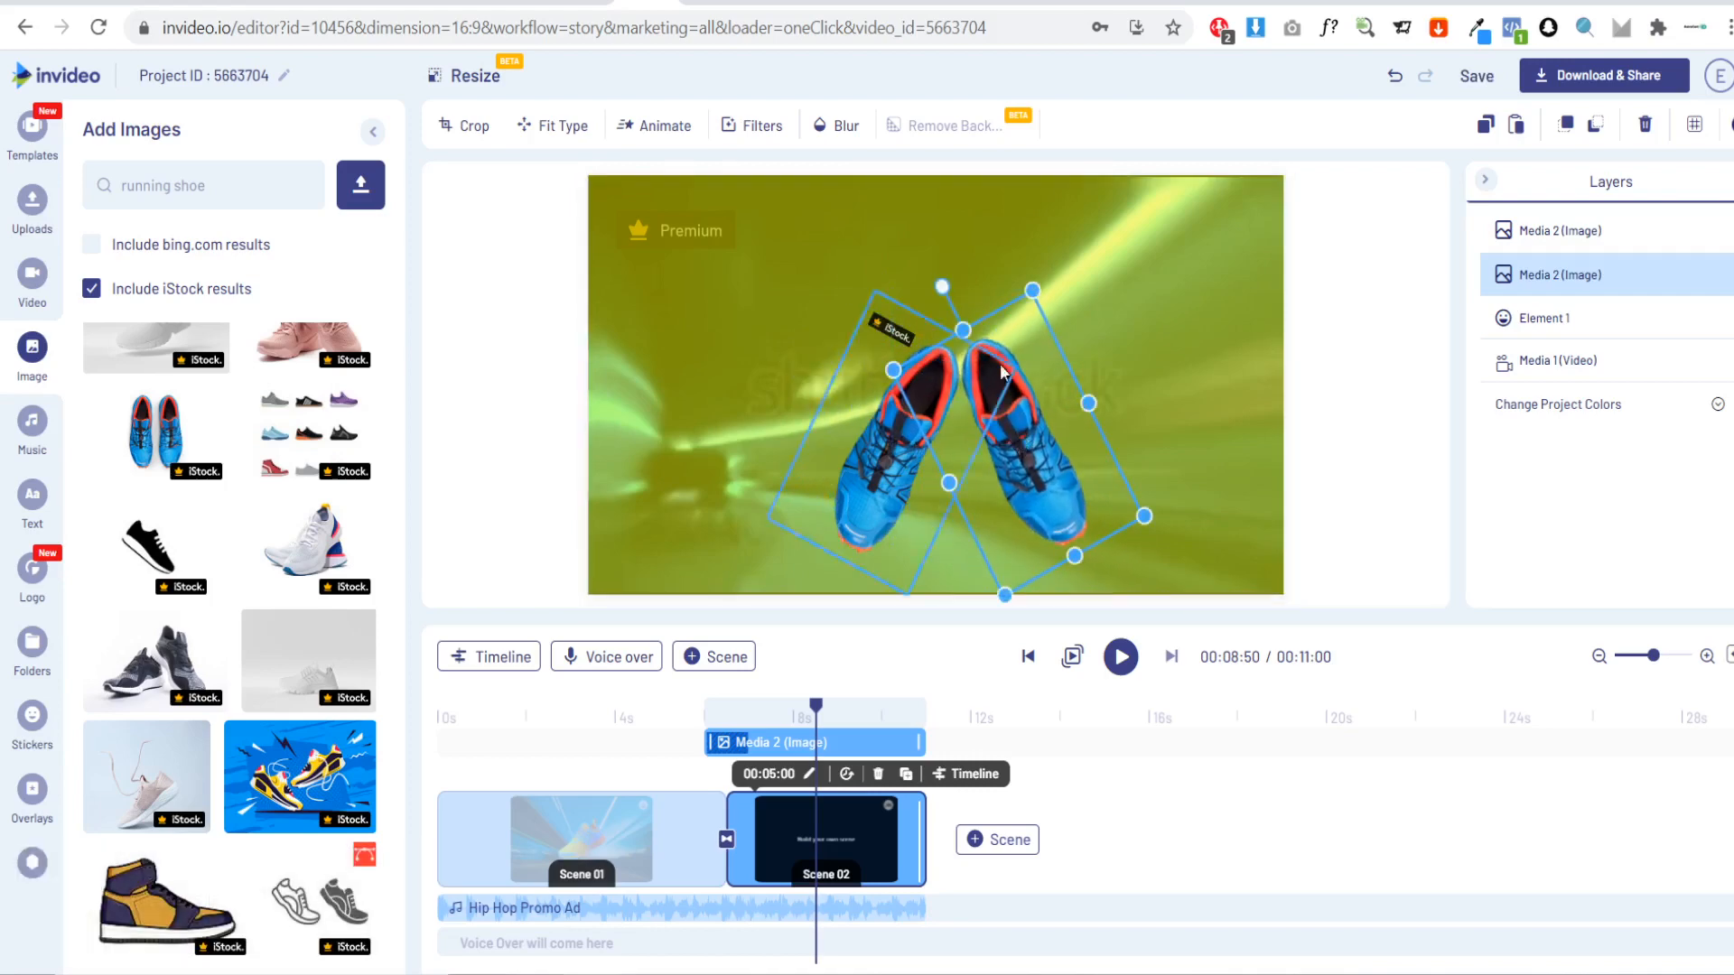
Step: Trim the duplicated shoe image in Scene 02 to end at about 0.7 s, where the other shoe image starts, and preview it
left_click(968, 774)
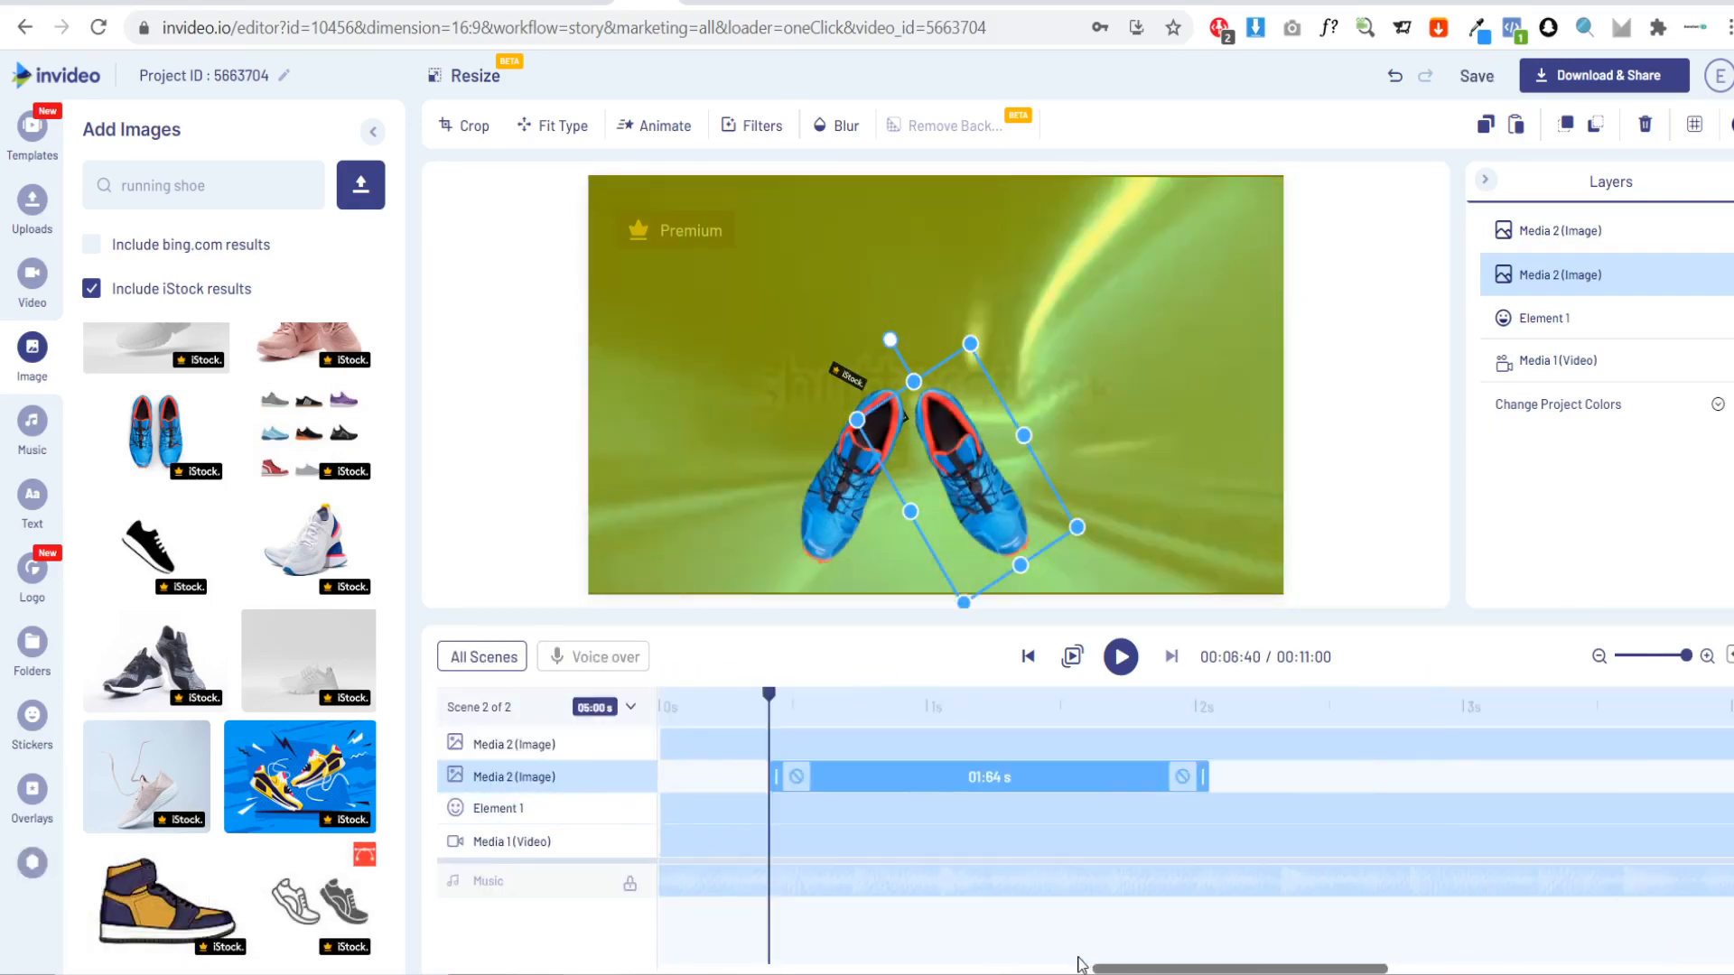
left_click_drag(1203, 776, 849, 776)
left_click(667, 742)
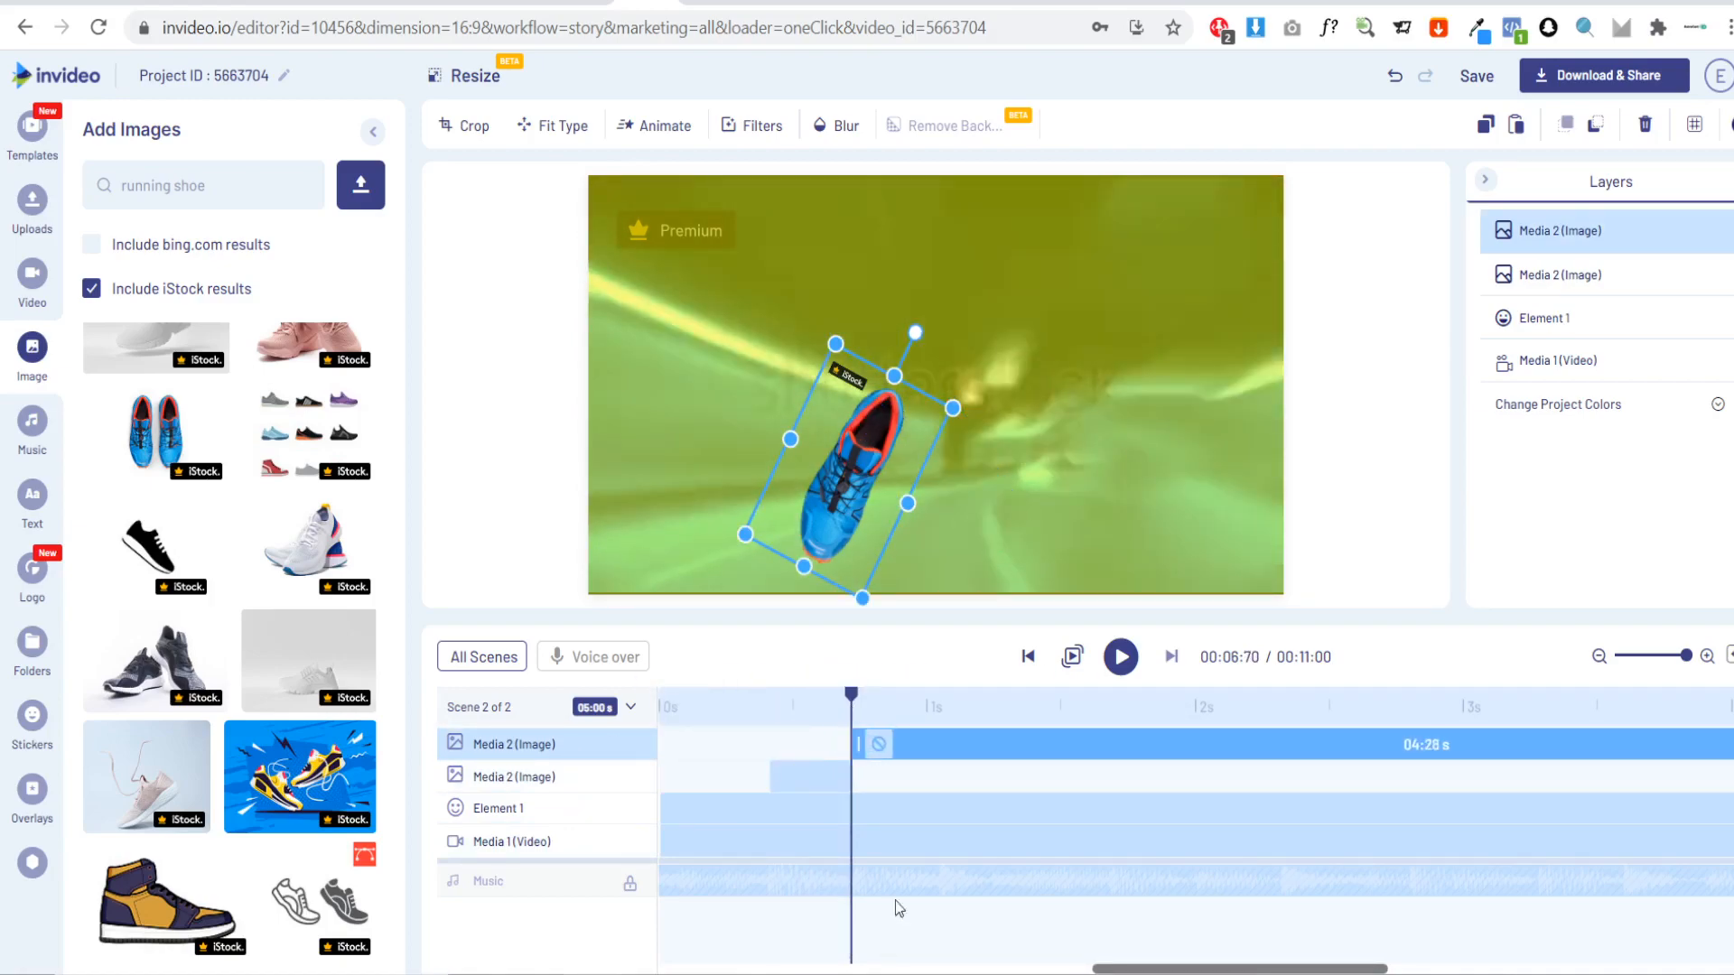
key("space")
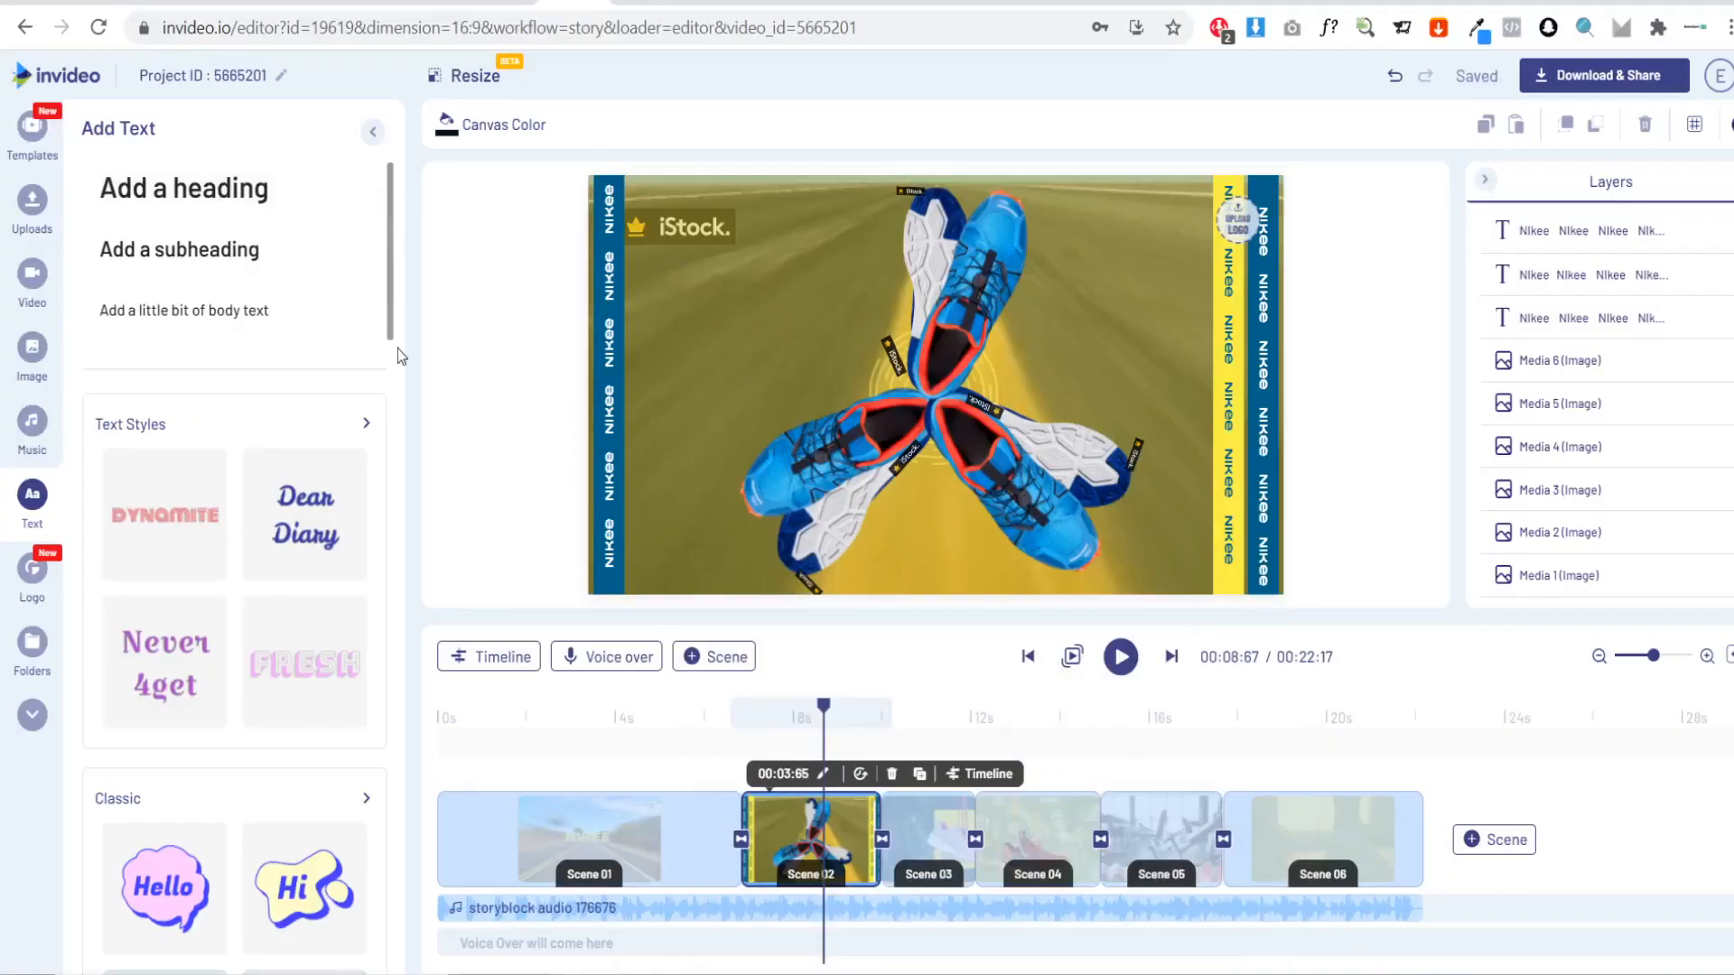
Step: Add a subheading repeating NIKEE six times to the three-shoe scene and set its font to Syncopate Bold
left_click(180, 249)
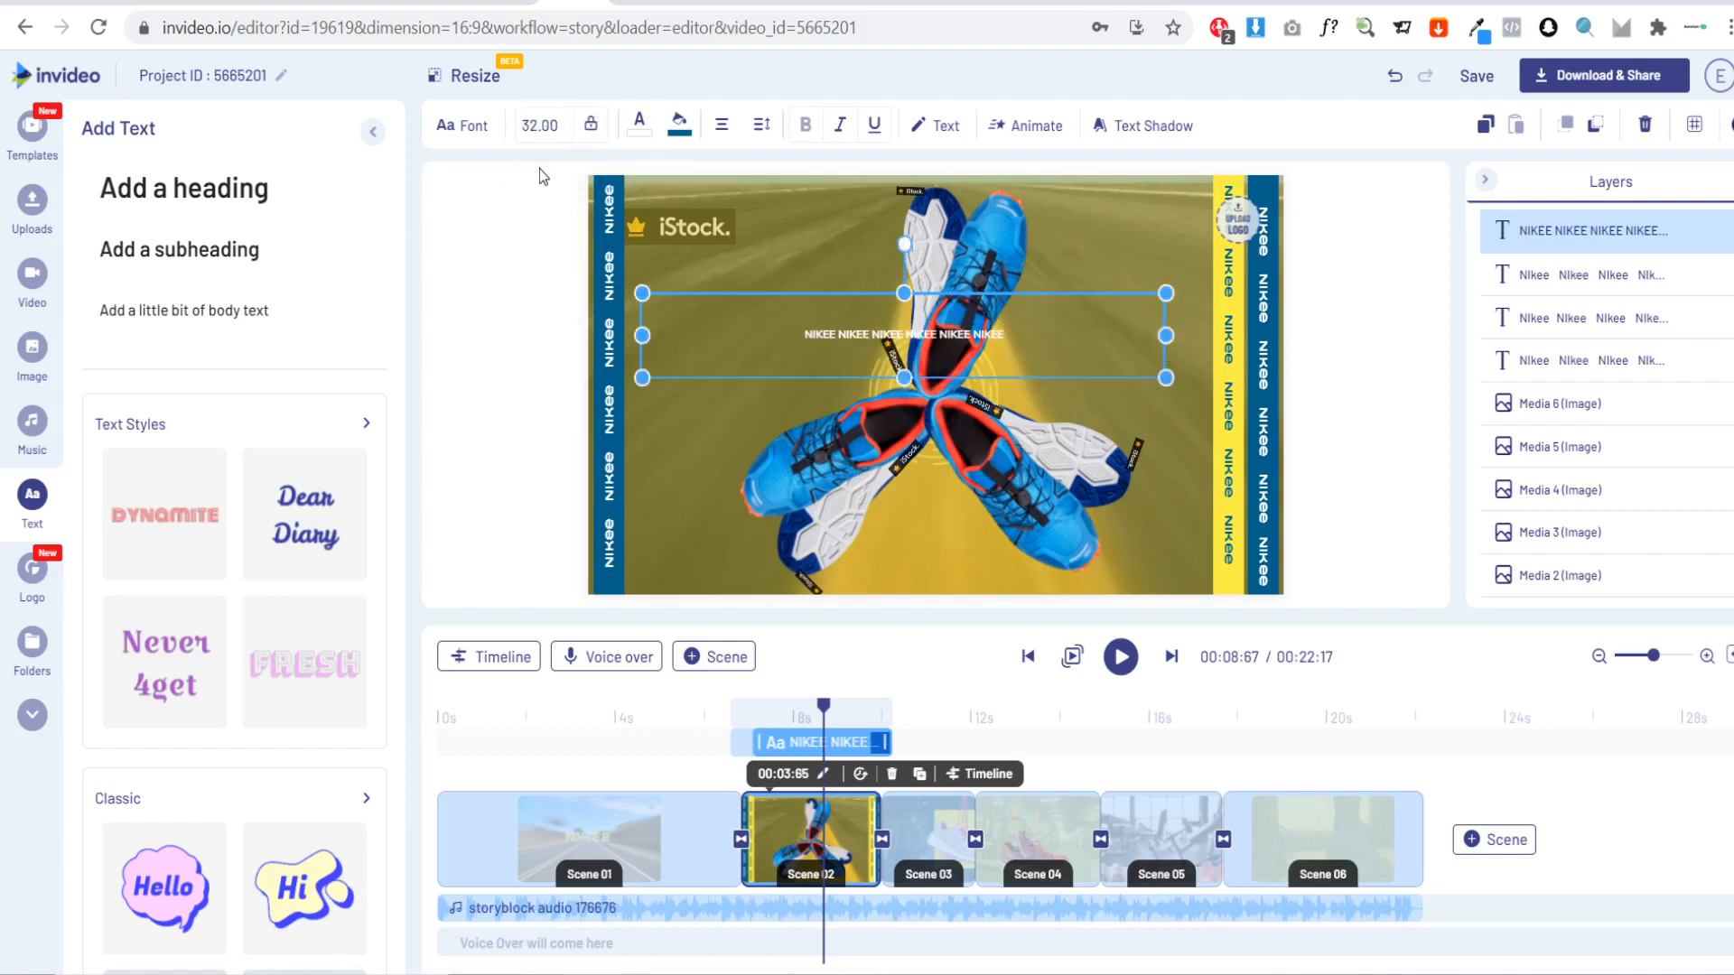
left_click(461, 126)
left_click(233, 298)
type("SYNCOP")
left_click(257, 469)
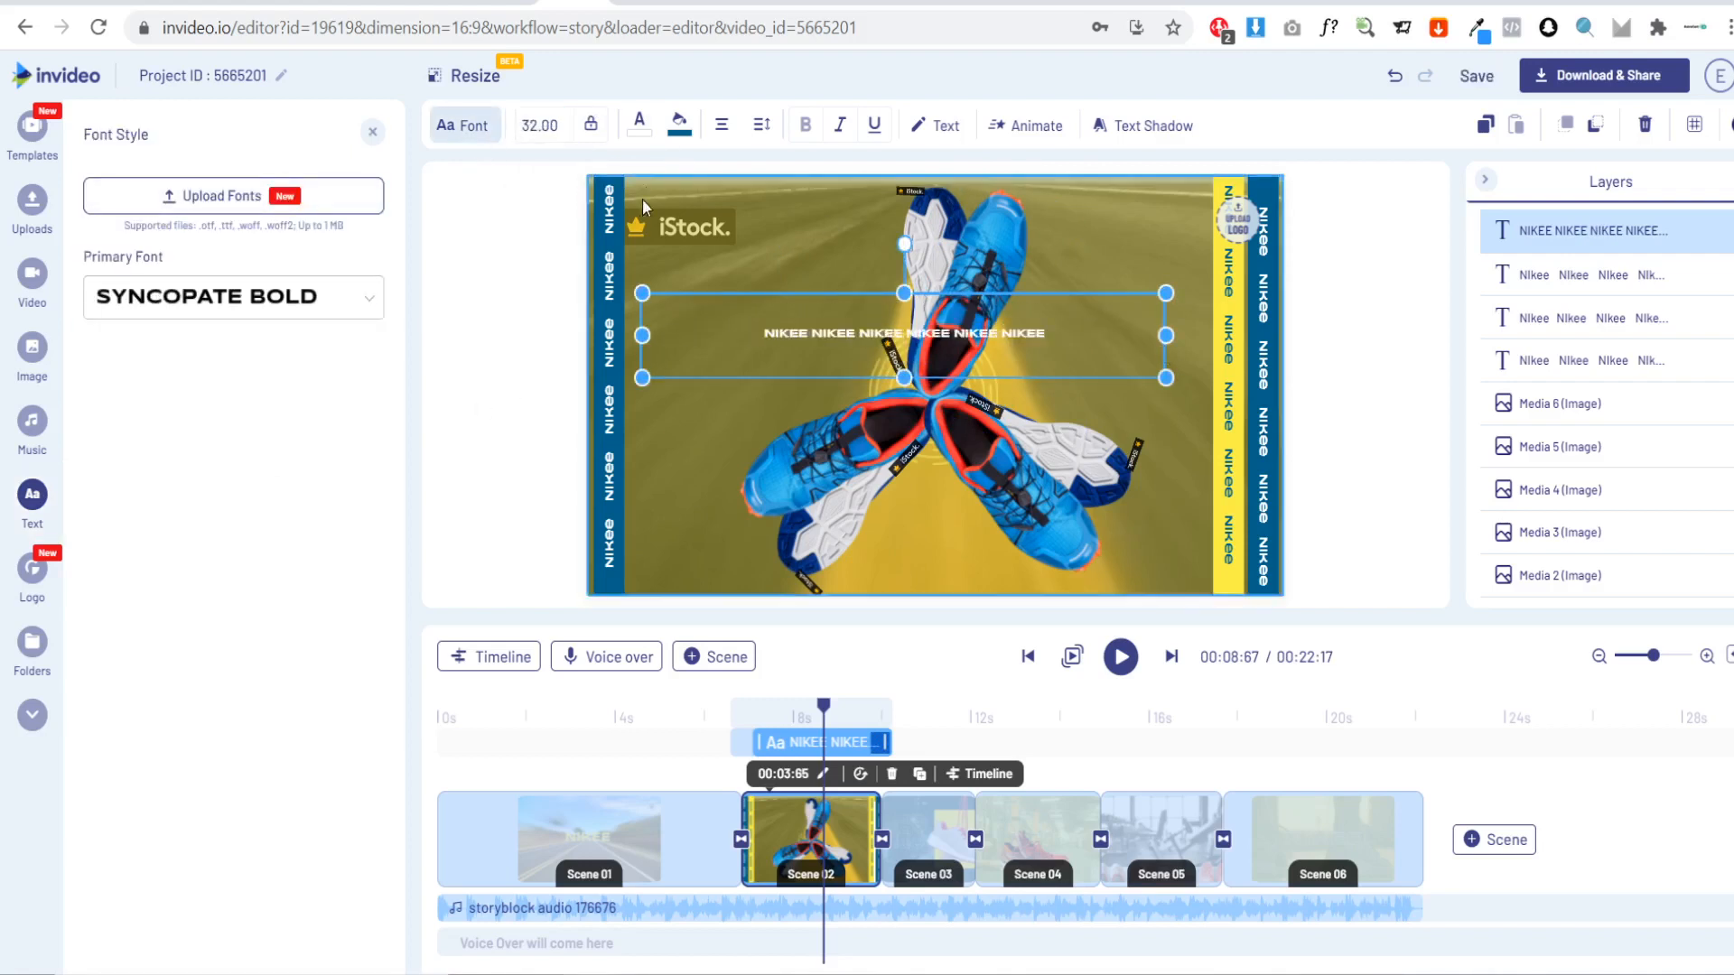
Step: Give the new NIKEE subheading a yellow background and dark blue lettering
left_click(679, 125)
left_click(163, 671)
left_click(643, 131)
left_click(205, 534)
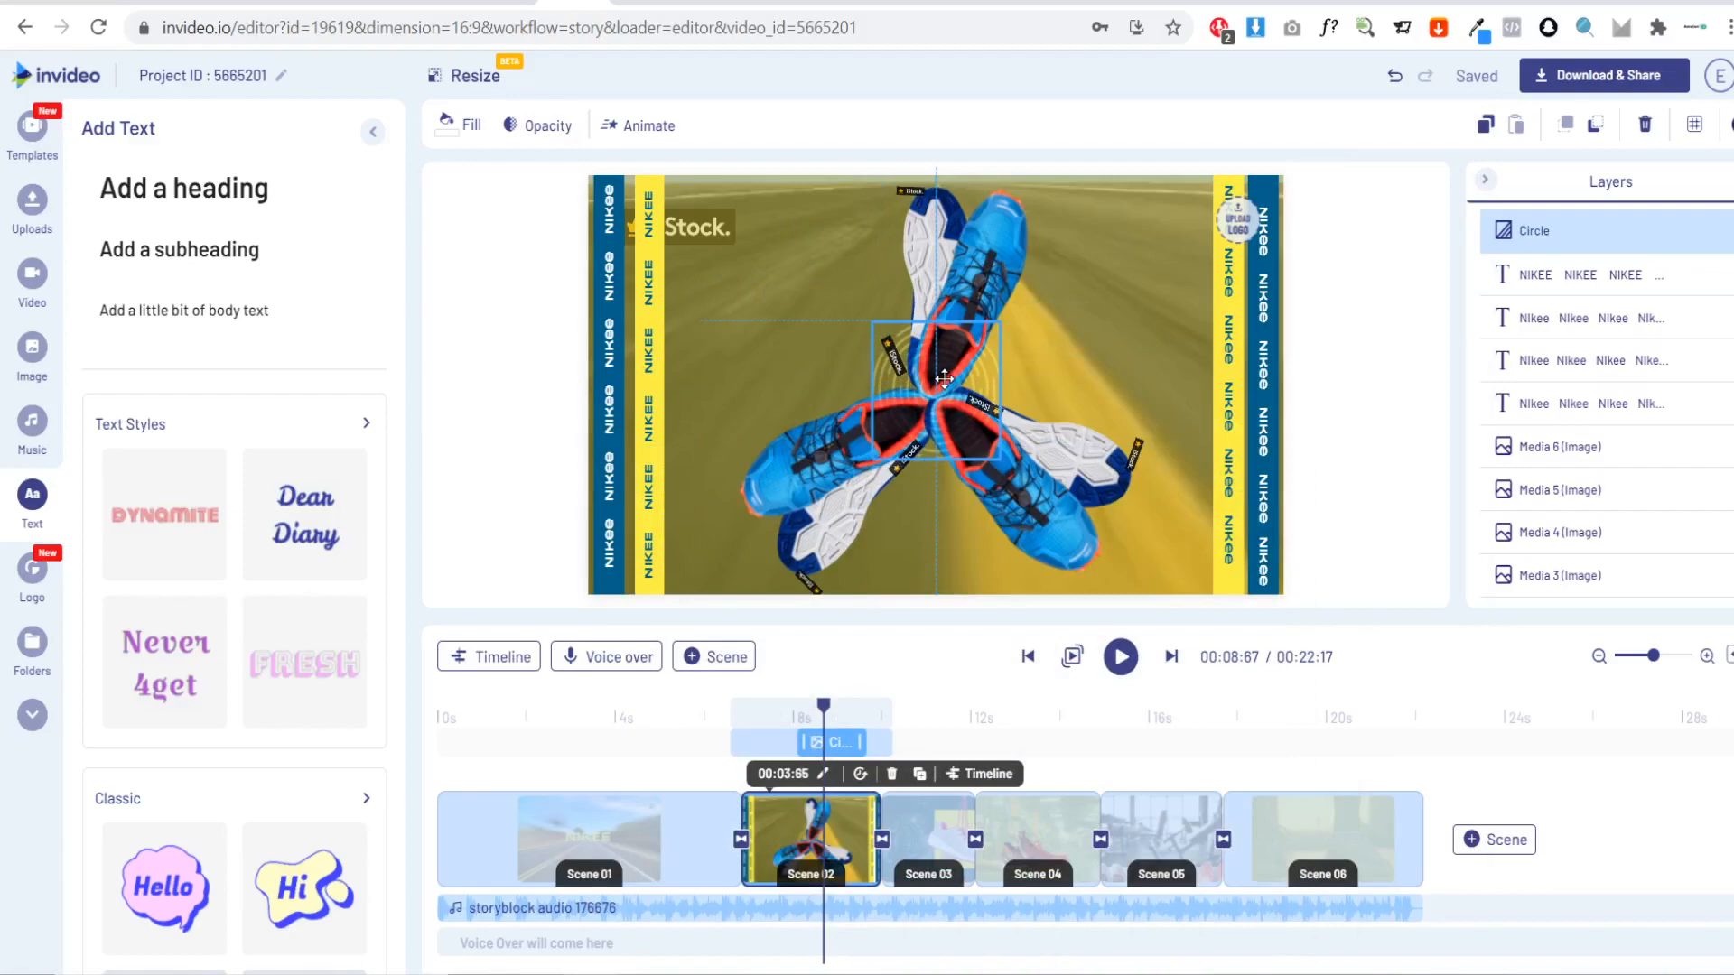
Step: Move the circle layer directly below Media 3 (Image) in the scene's layer order
left_click_drag(1494, 259, 1535, 573)
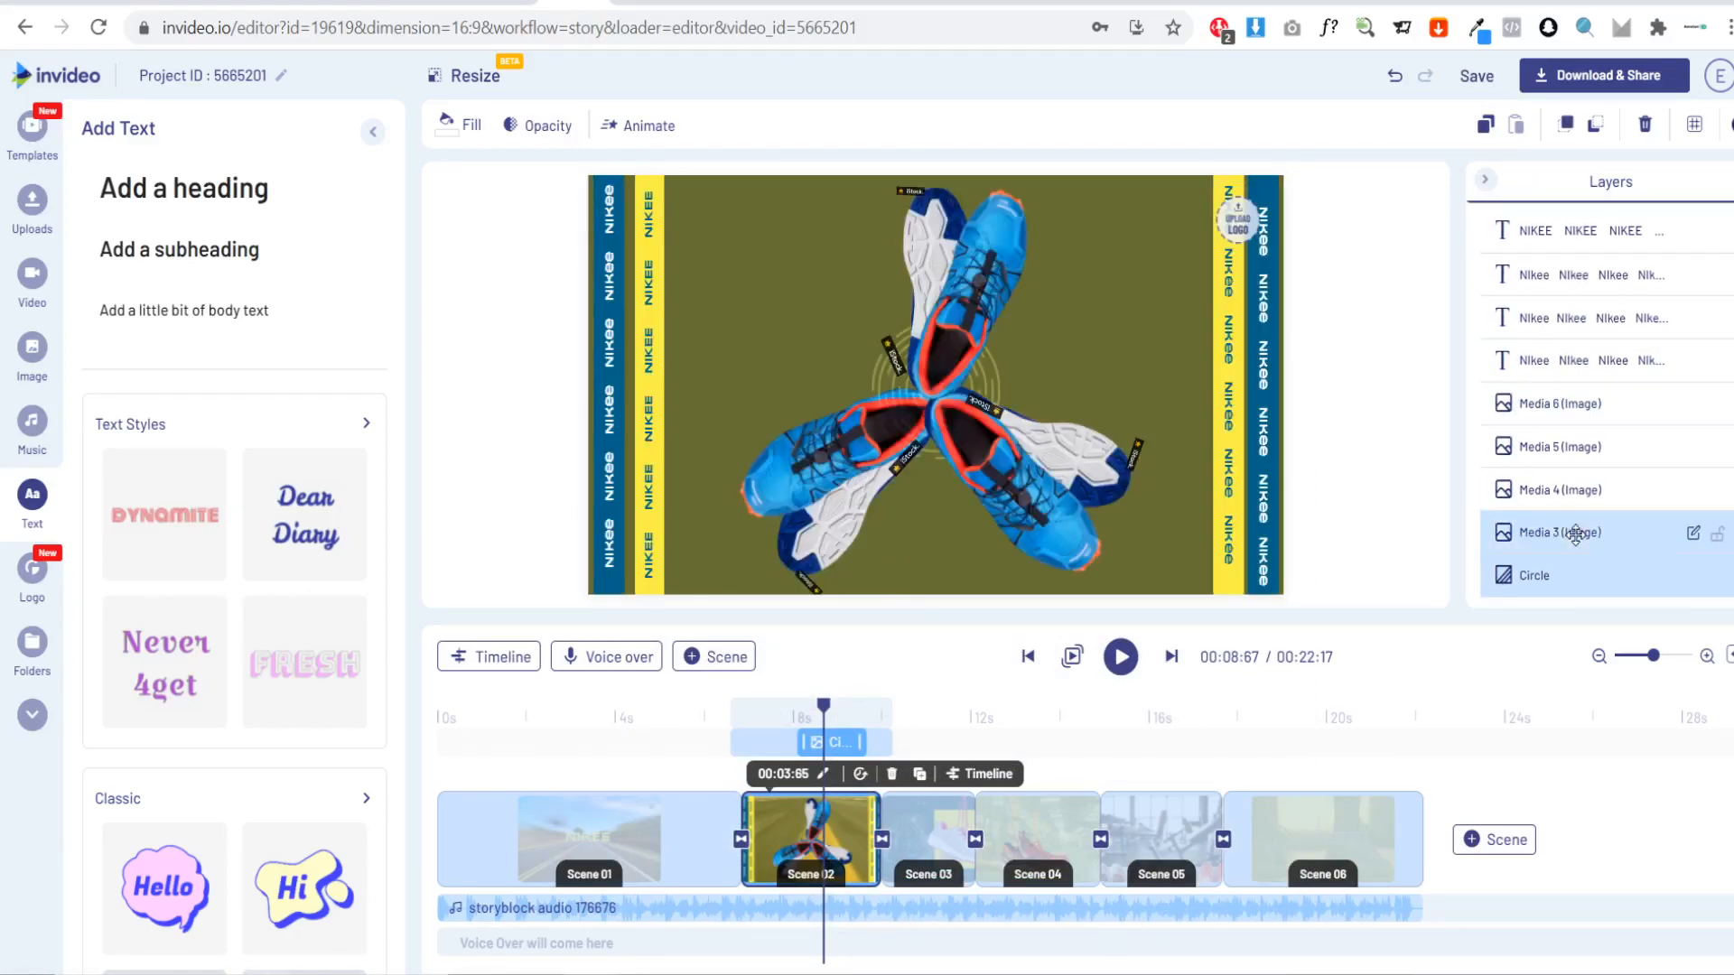